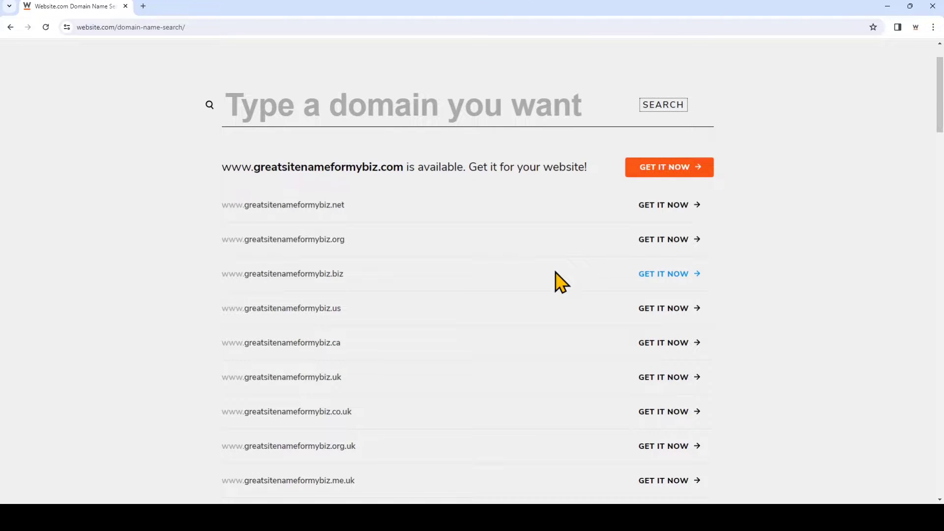
Reserve greatsitenameformybiz.com on a 1-year, $20/yr term and continue to the options step.
left_click(665, 172)
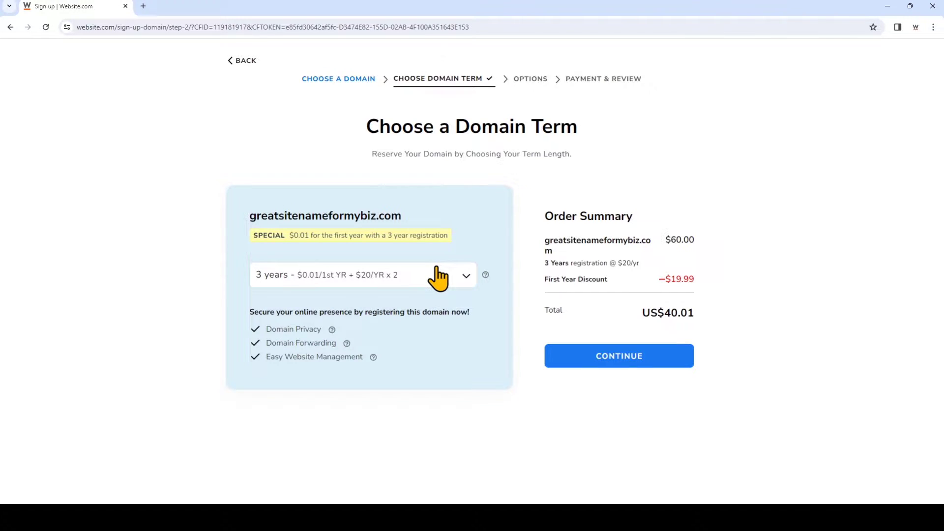
left_click(437, 278)
left_click(419, 296)
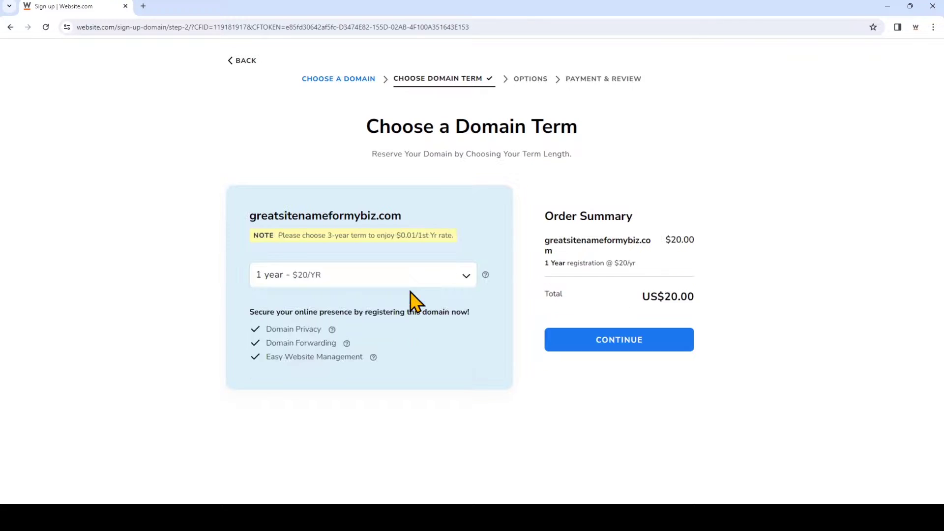
left_click(654, 358)
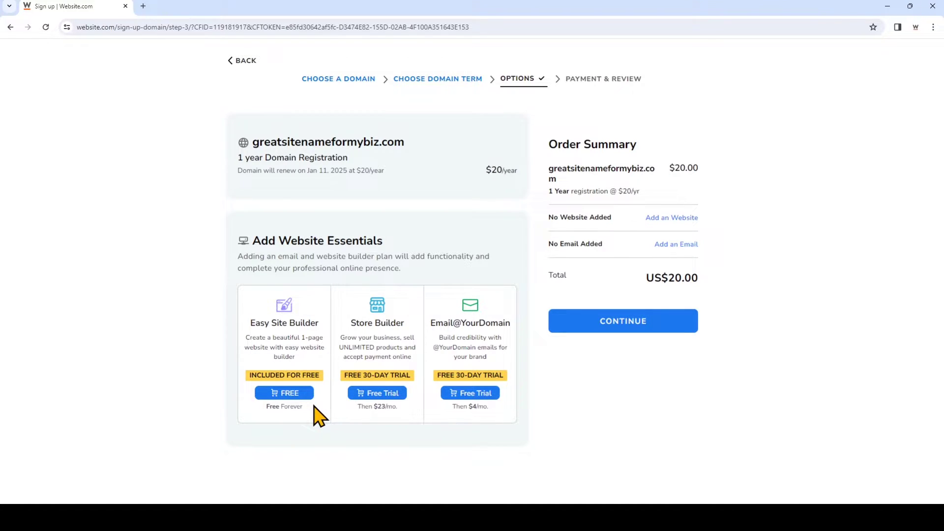
Add the free Easy Site Builder plan to the order and continue to account and payment.
left_click(308, 397)
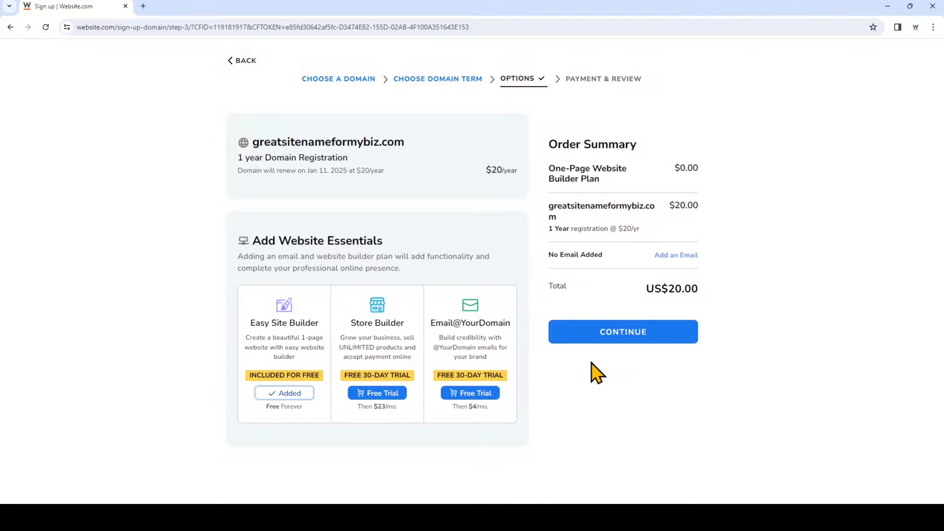
left_click(633, 340)
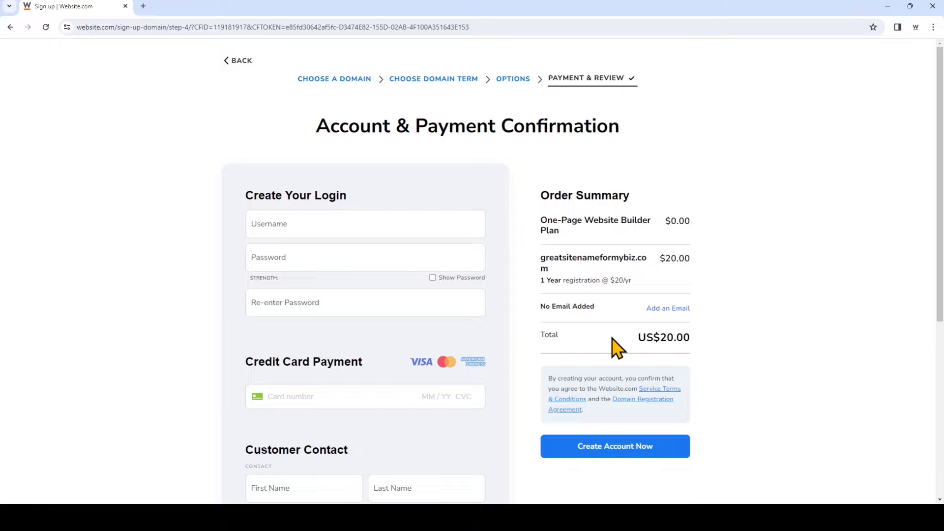
Fill in the account username, the password and its re-entry, and the card number.
left_click(474, 222)
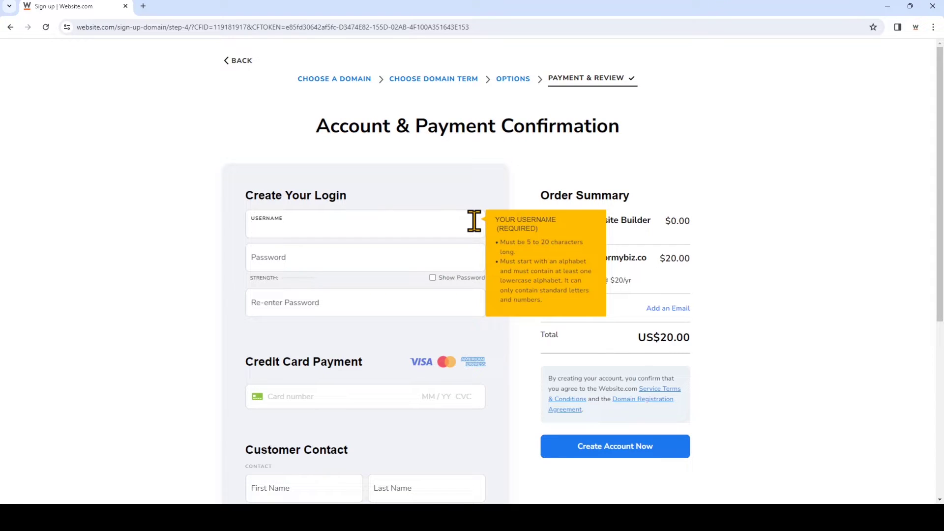
type("greatsitename")
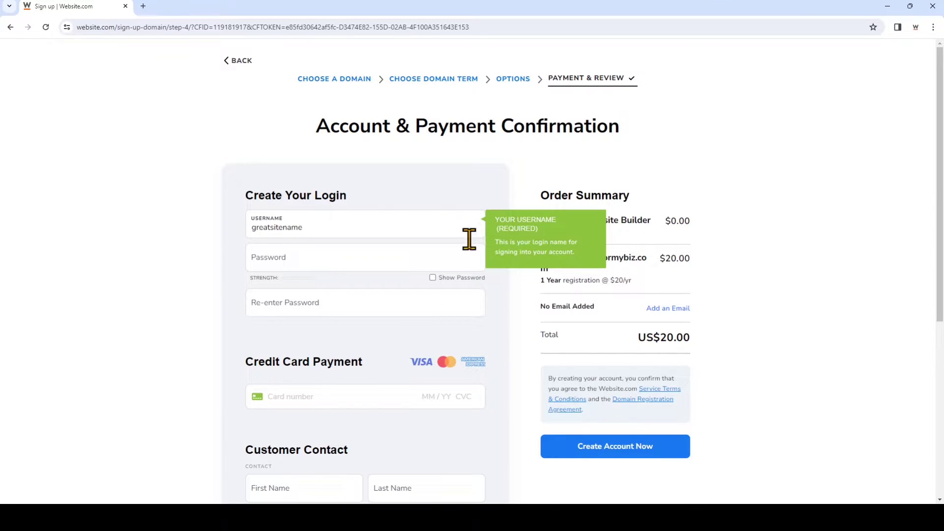
left_click(461, 254)
type("Password1")
left_click(270, 303)
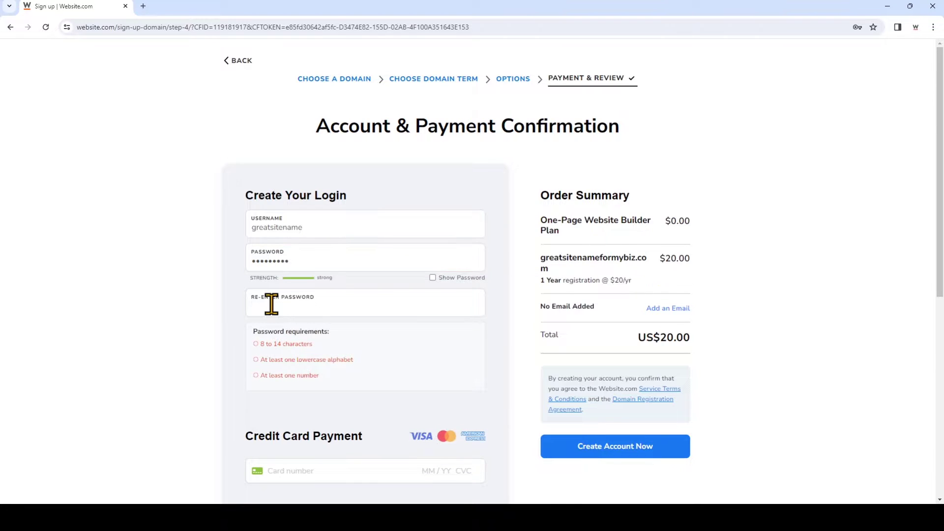
type("Password1")
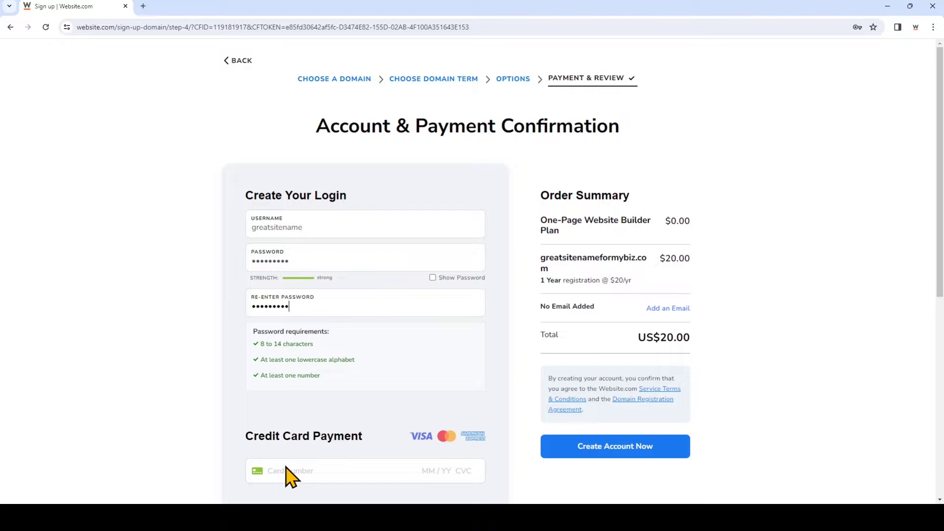
left_click(285, 472)
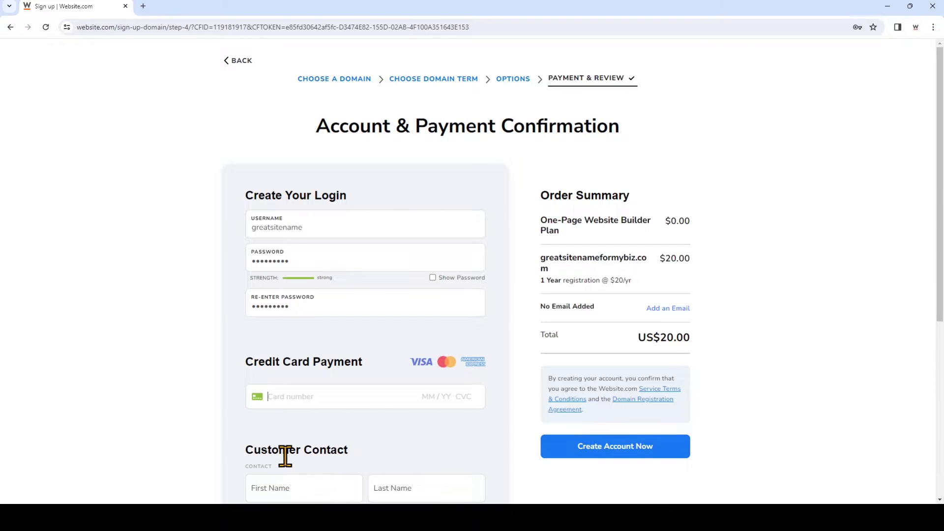
type("1234567")
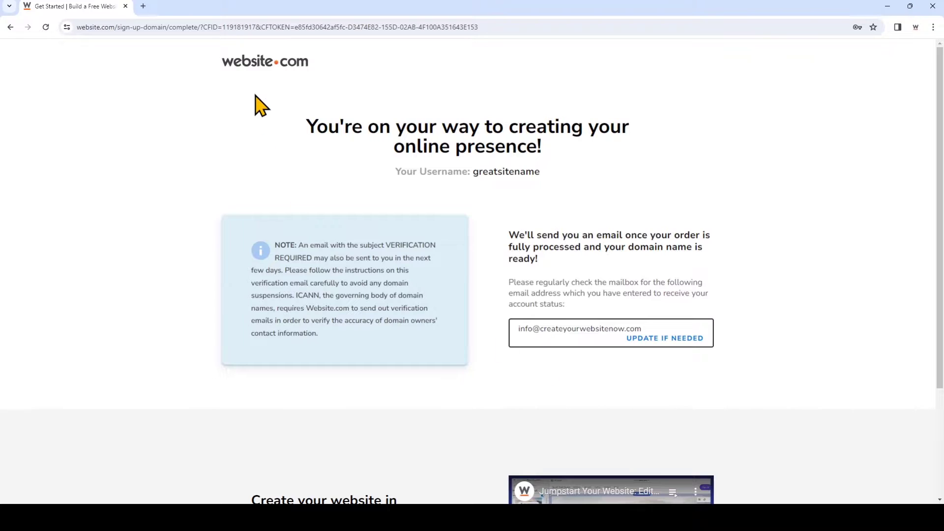
Log in from the website.com home page with the account username, password and reCAPTCHA check.
left_click(260, 77)
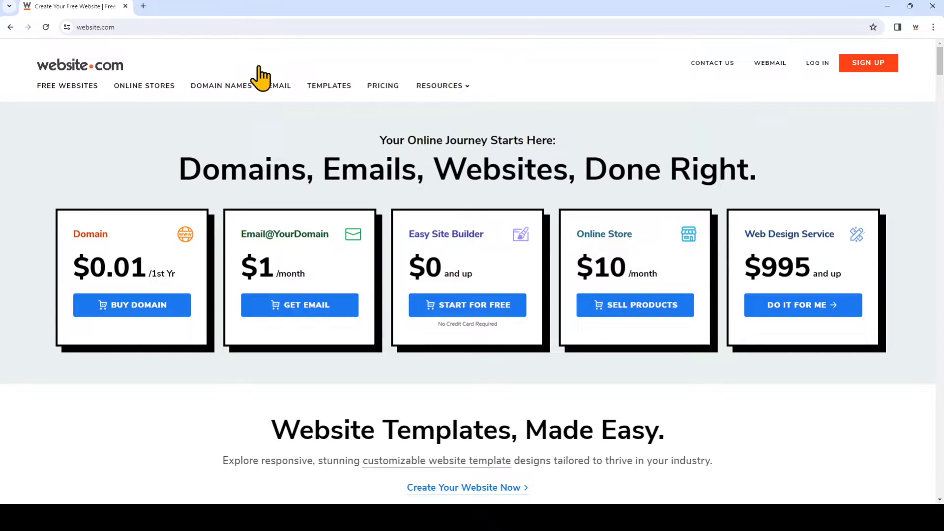
left_click(811, 64)
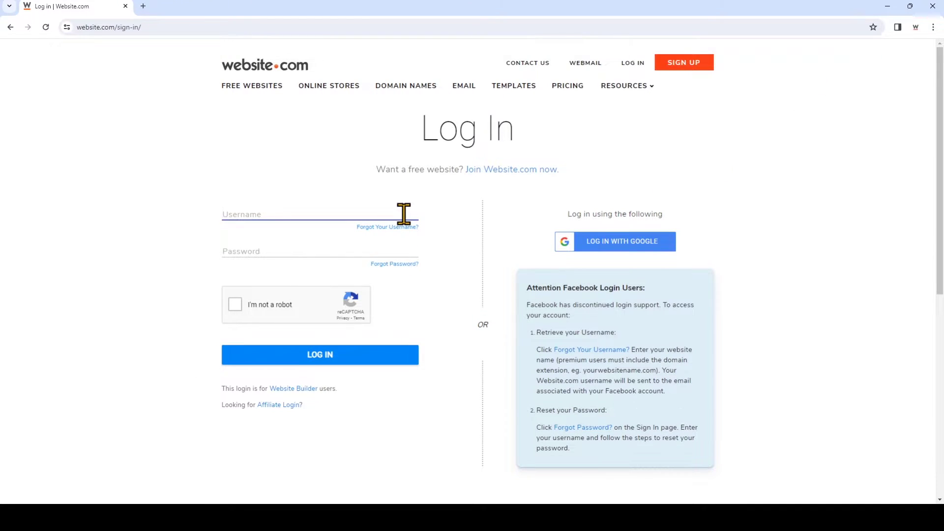
type("greatsitename")
left_click(389, 243)
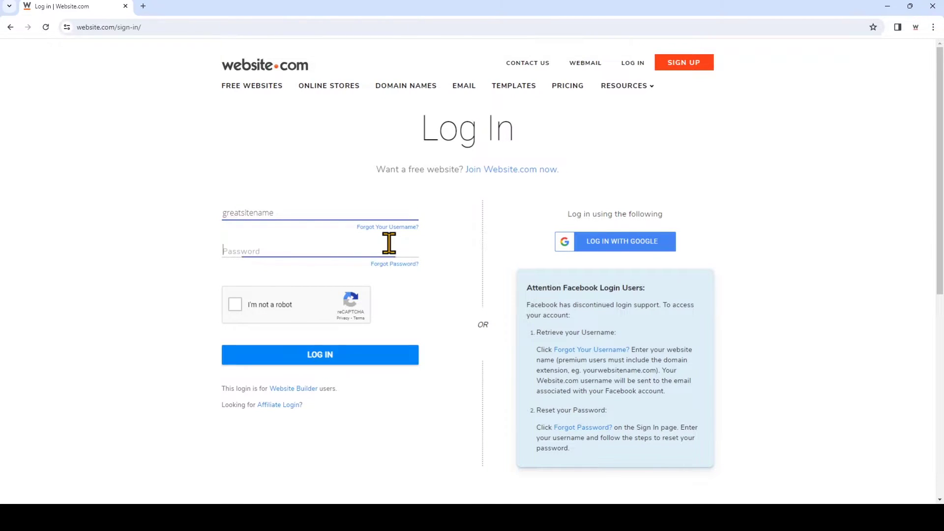
type("*********")
left_click(234, 305)
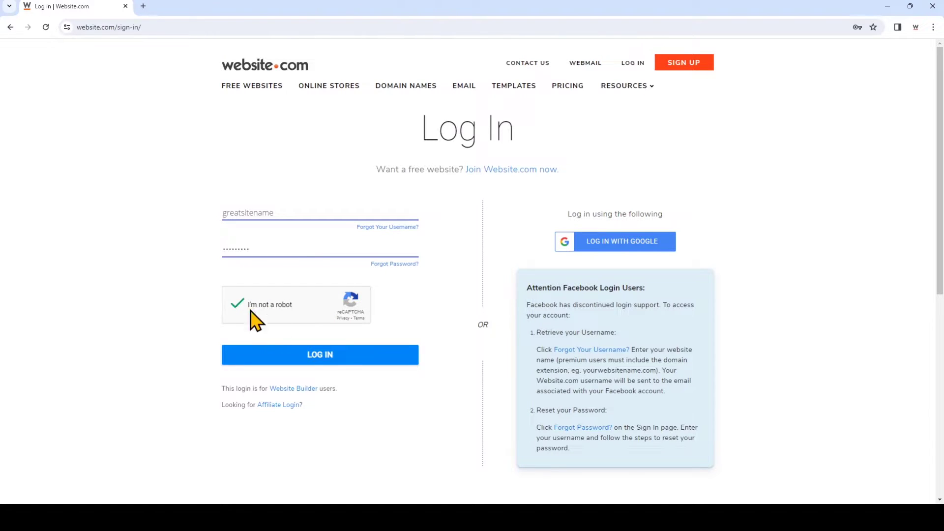
left_click(346, 356)
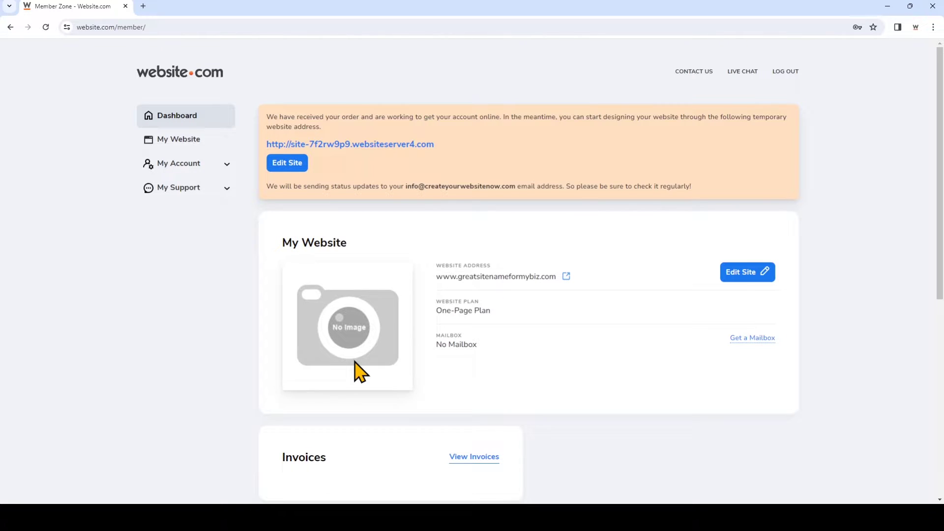
Open the site in the builder and dismiss the Manage Pages onboarding callout.
left_click(738, 272)
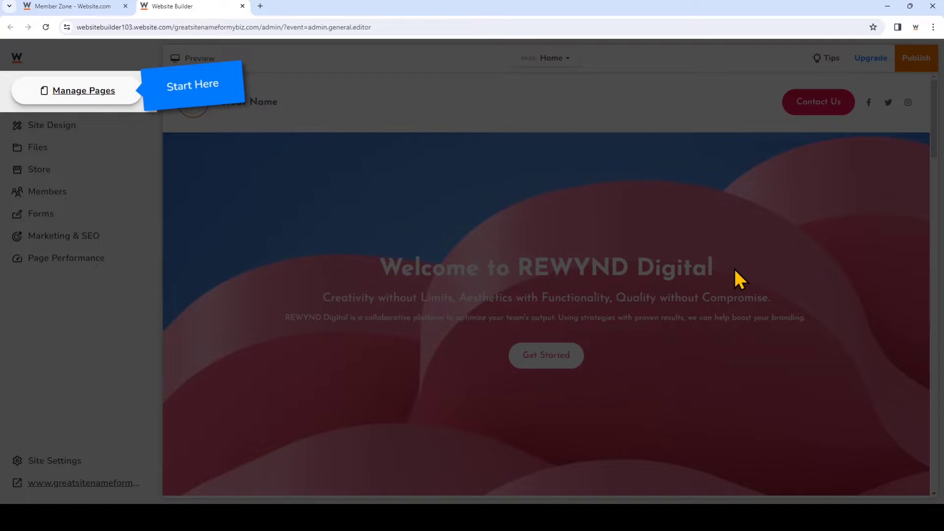
left_click(126, 93)
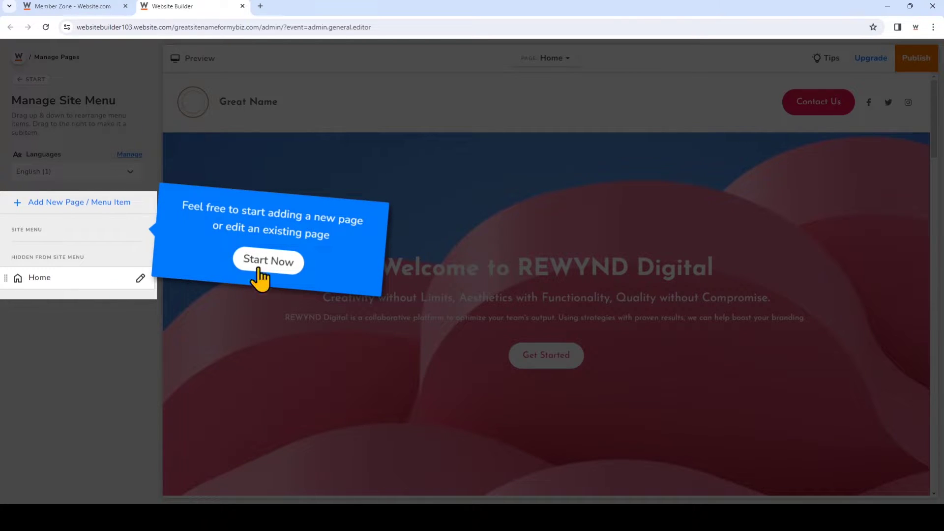
left_click(275, 263)
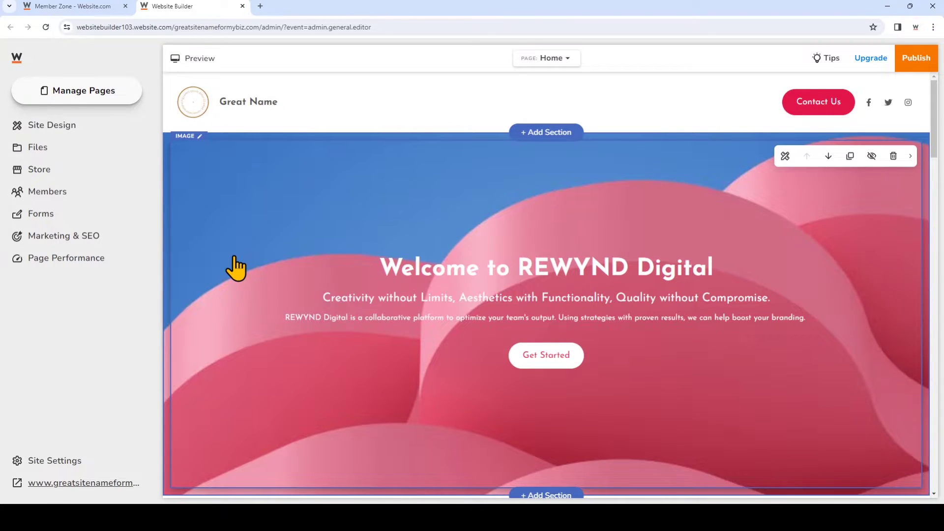
Open Site Design and select the 'Welcome to REWYND Digital' hero section for editing.
left_click(108, 127)
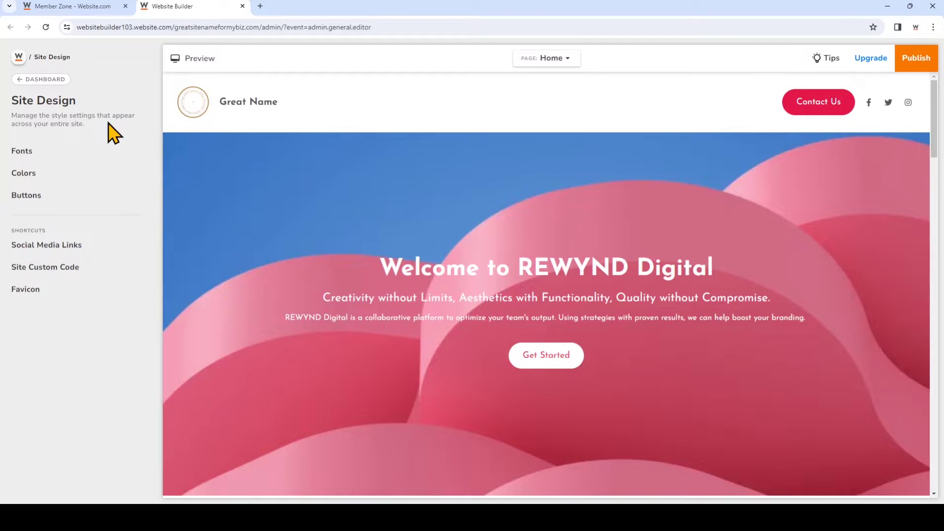
left_click(270, 192)
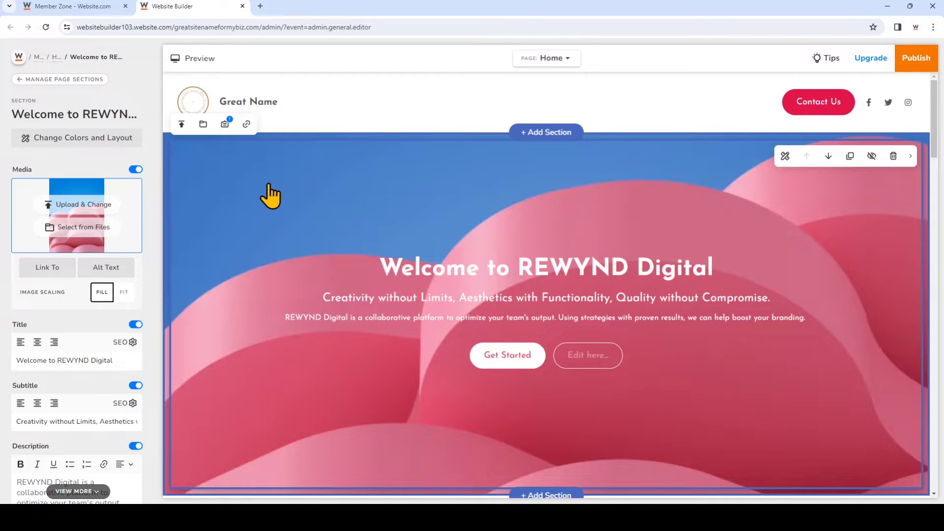
Set the hero background to the sunflower stock photo from the Animals & Nature category.
left_click(116, 233)
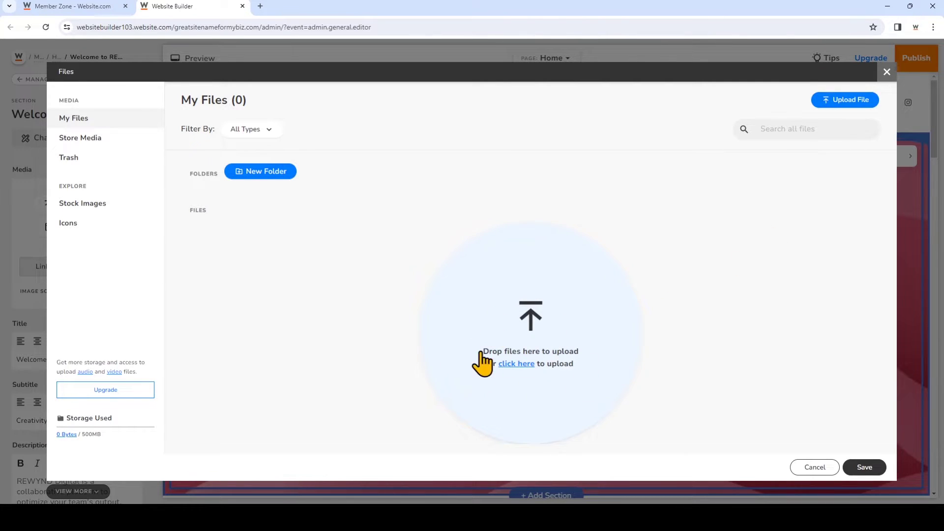
left_click(115, 215)
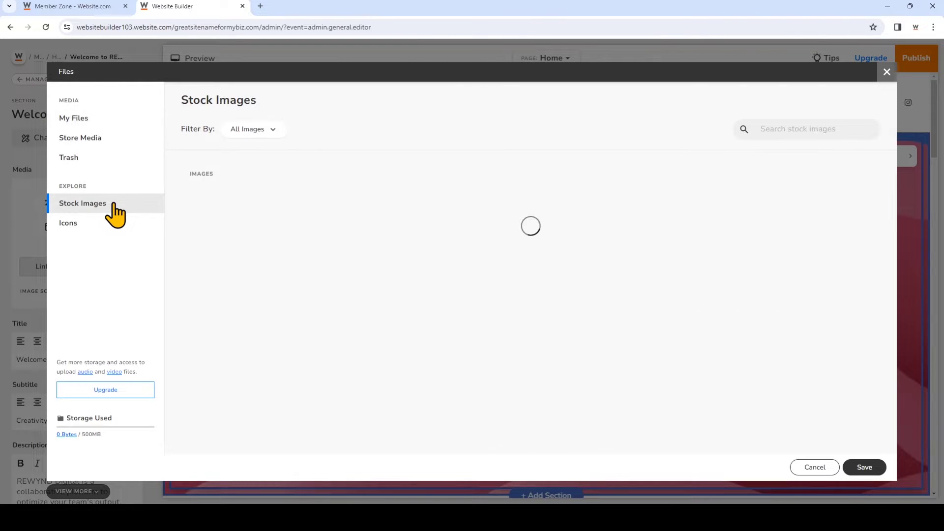
left_click(275, 130)
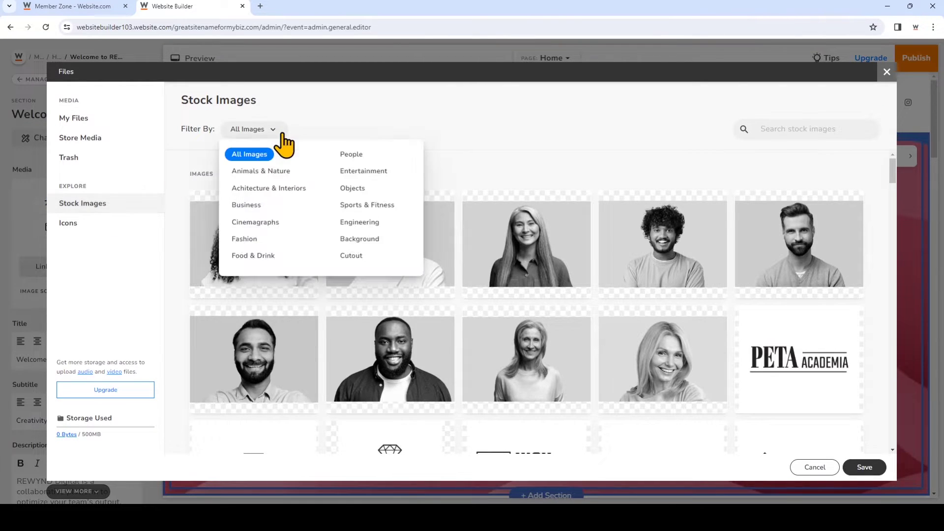
left_click(283, 173)
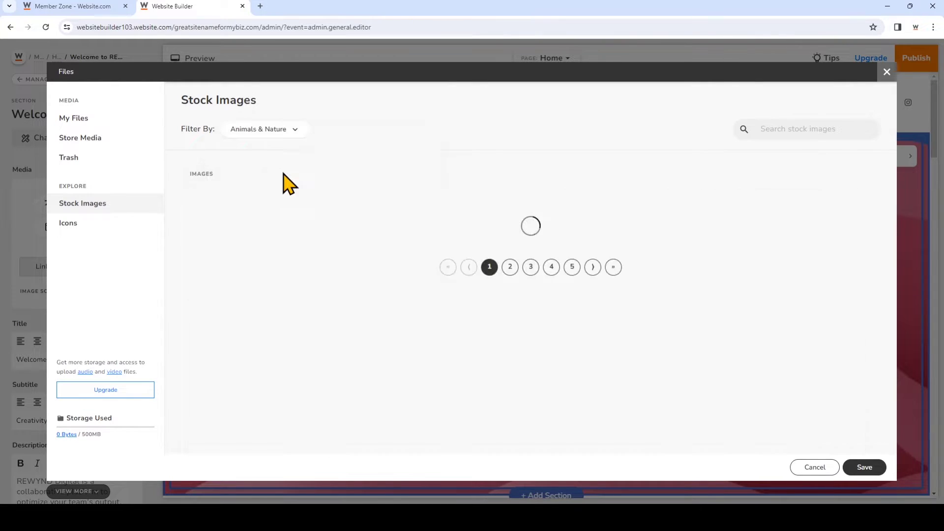
scroll(509, 256, "down", 5)
scroll(511, 257, "down", 15)
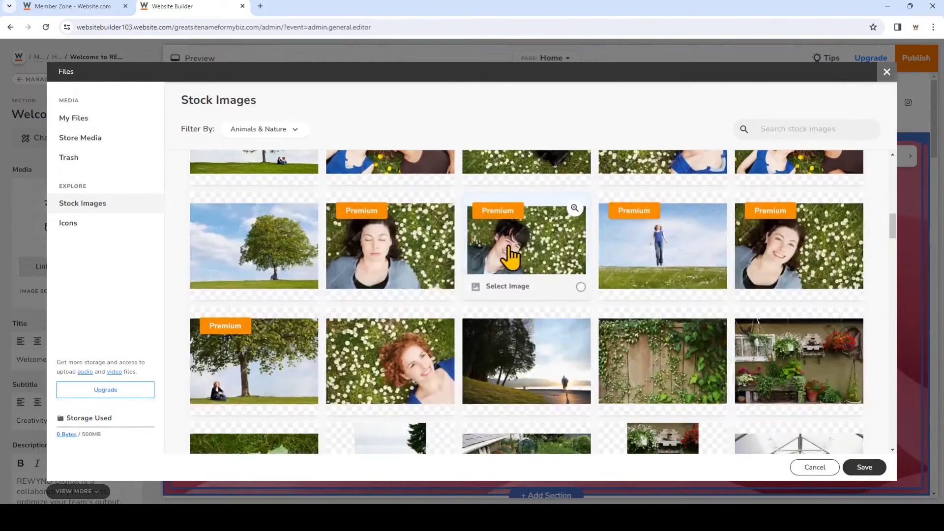
scroll(511, 257, "down", 15)
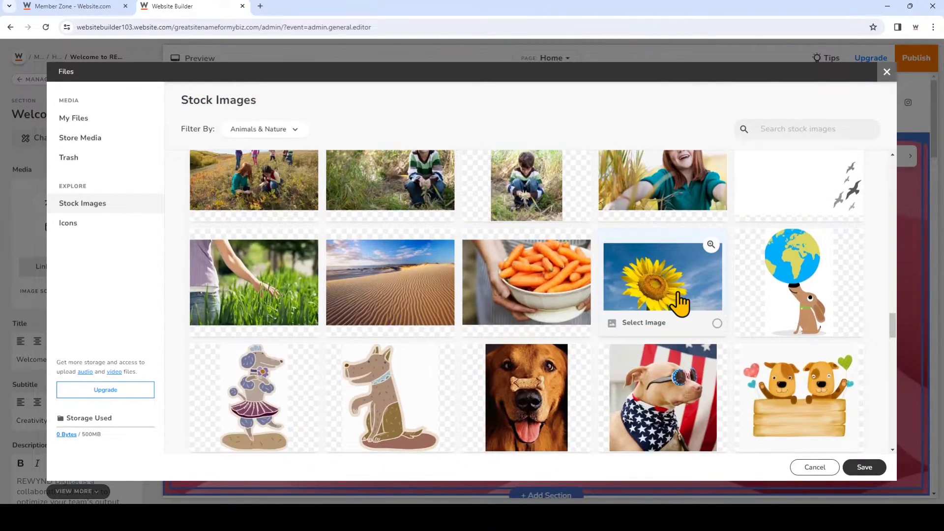
left_click(680, 303)
left_click(864, 468)
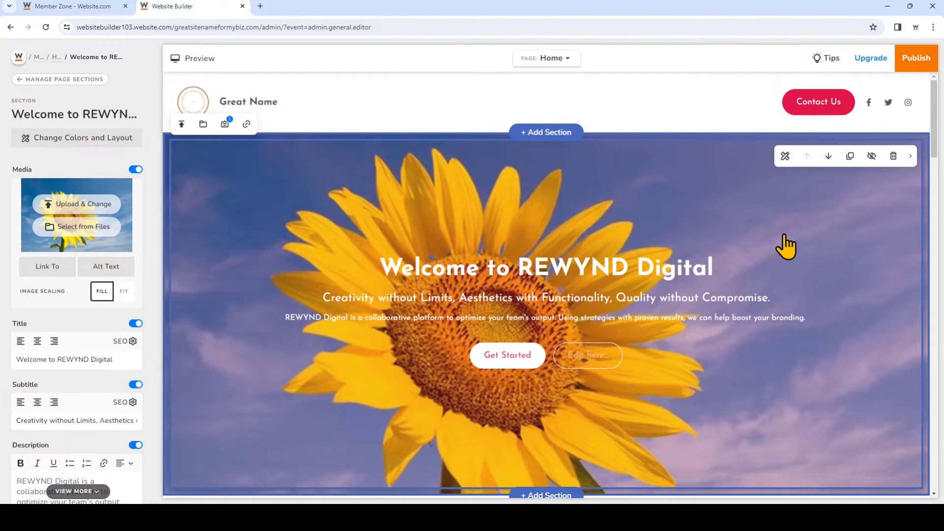
Replace 'REWYND Digital' in the hero title with the owner's name followed by 'Portfolio'.
left_click(630, 271)
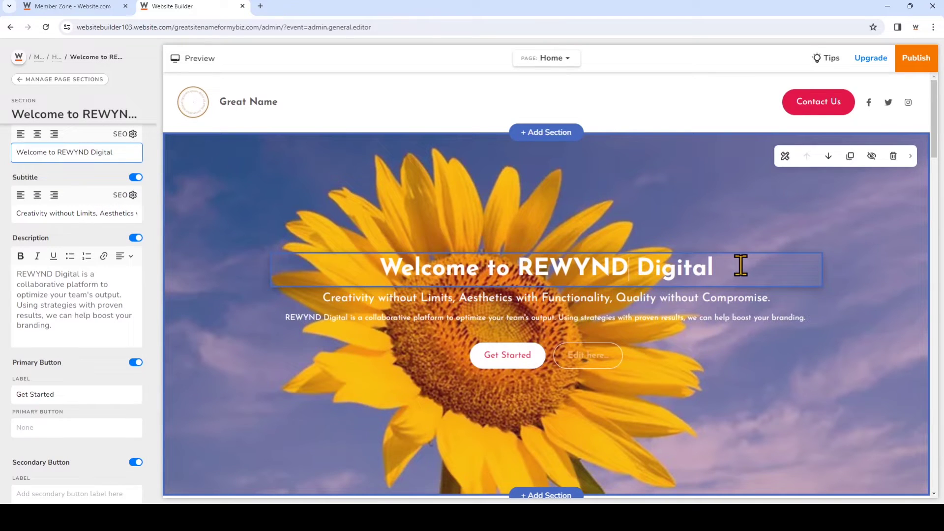
left_click_drag(741, 266, 518, 268)
type("Anna's Portfolio")
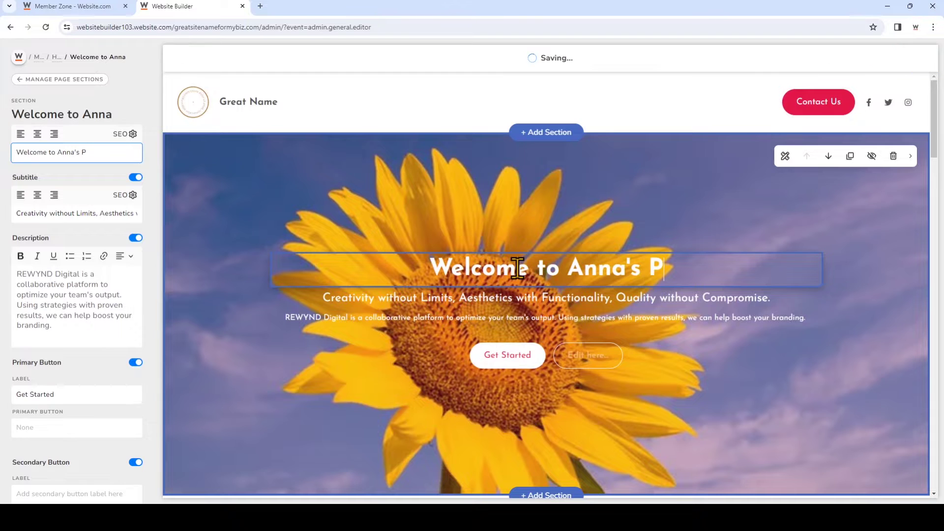
left_click(733, 356)
scroll(733, 359, "down", 15)
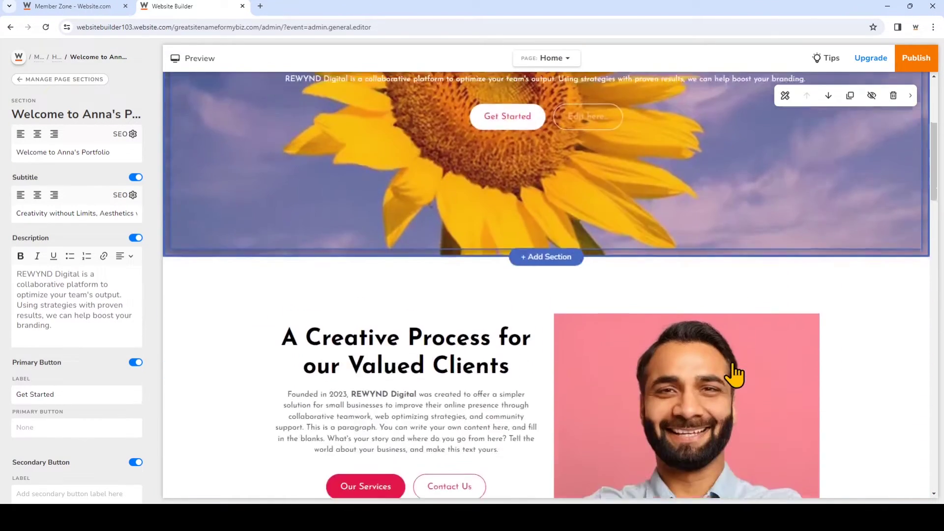
scroll(542, 352, "down", 9)
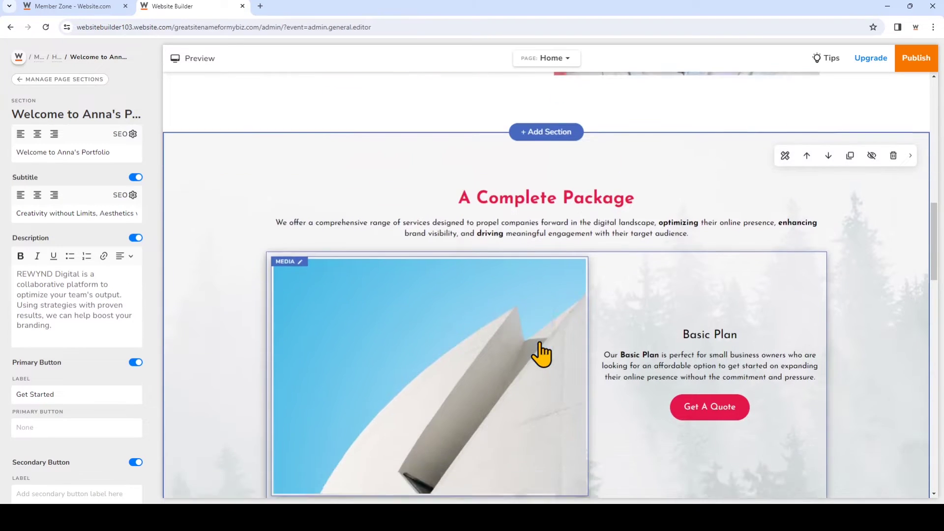
scroll(541, 349, "down", 8)
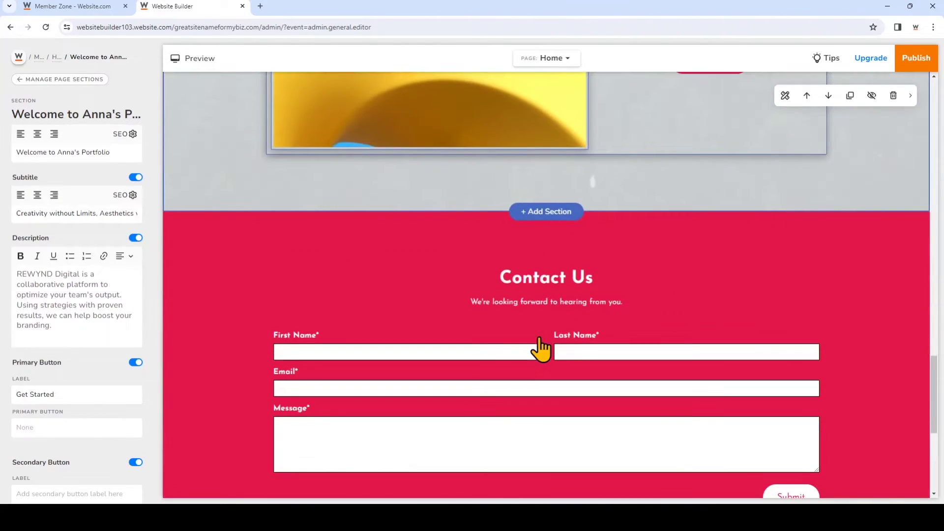
scroll(539, 344, "up", 6)
scroll(534, 338, "up", 20)
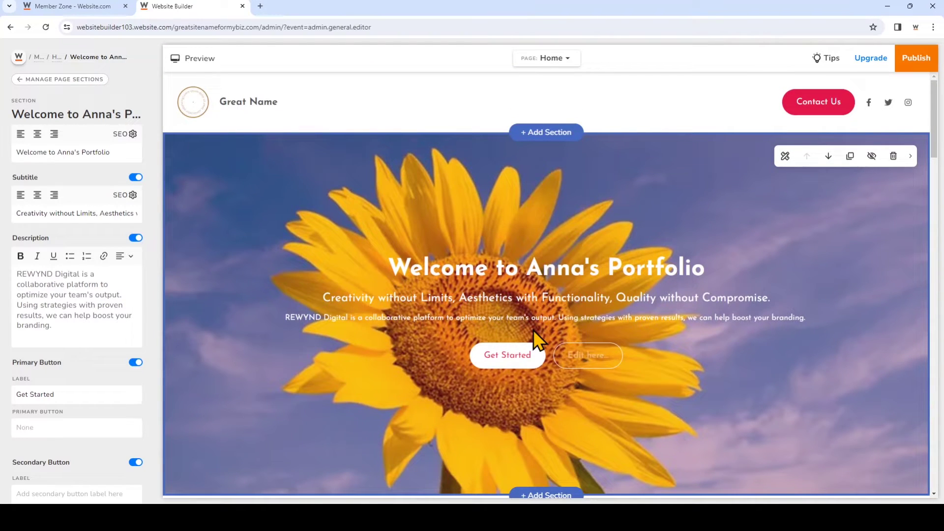
scroll(533, 329, "down", 5)
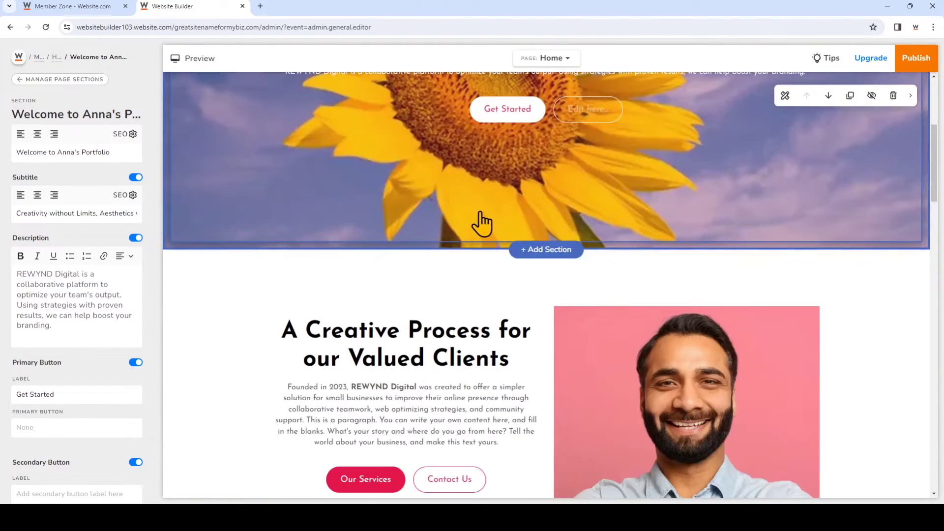
Add the first Image Gallery layout as a new section below the sunflower hero.
left_click(482, 224)
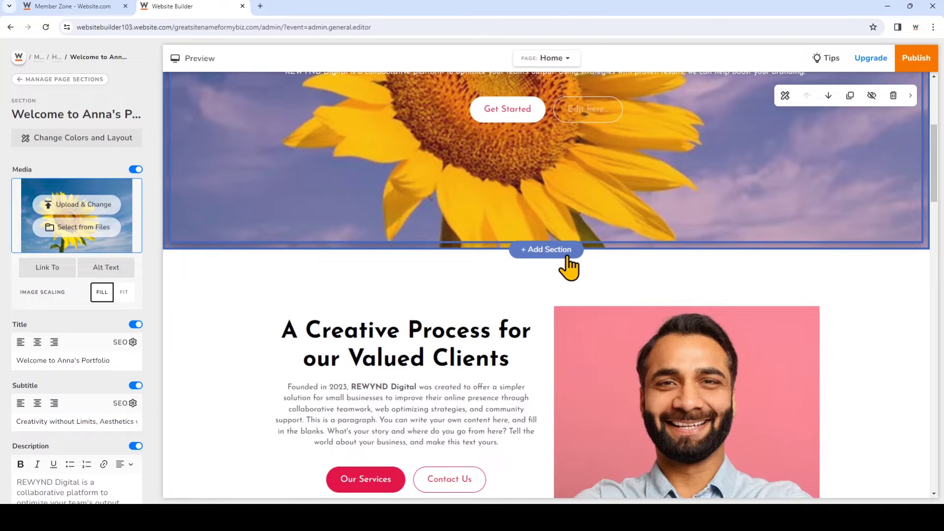
left_click(550, 250)
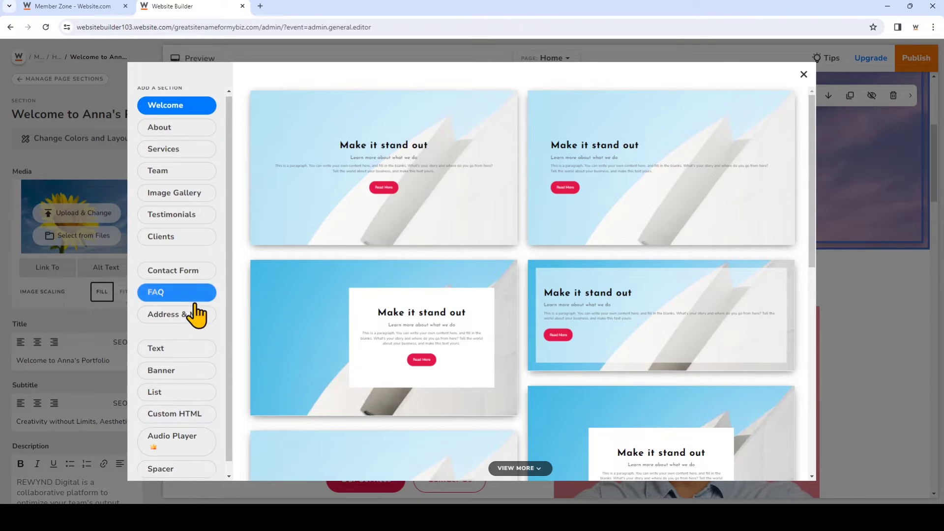
scroll(185, 420, "down", 1)
left_click(207, 186)
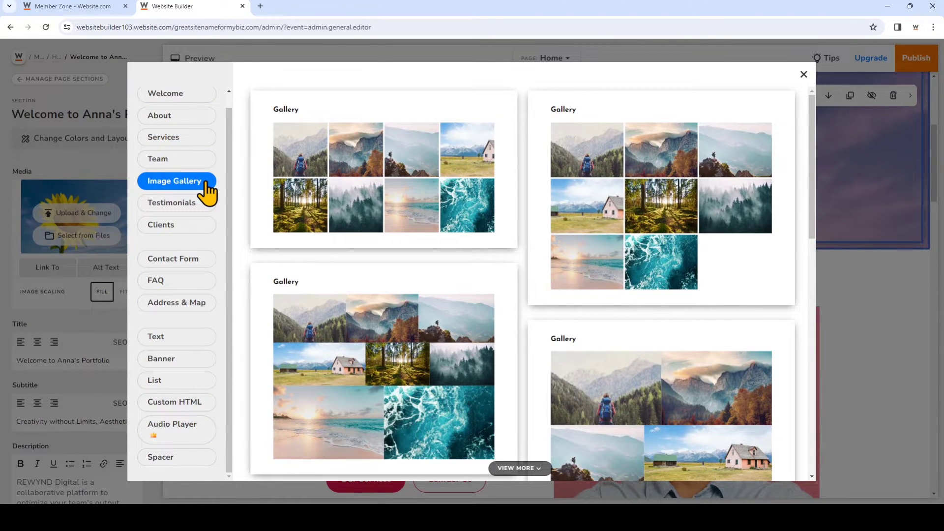
scroll(703, 317, "down", 6)
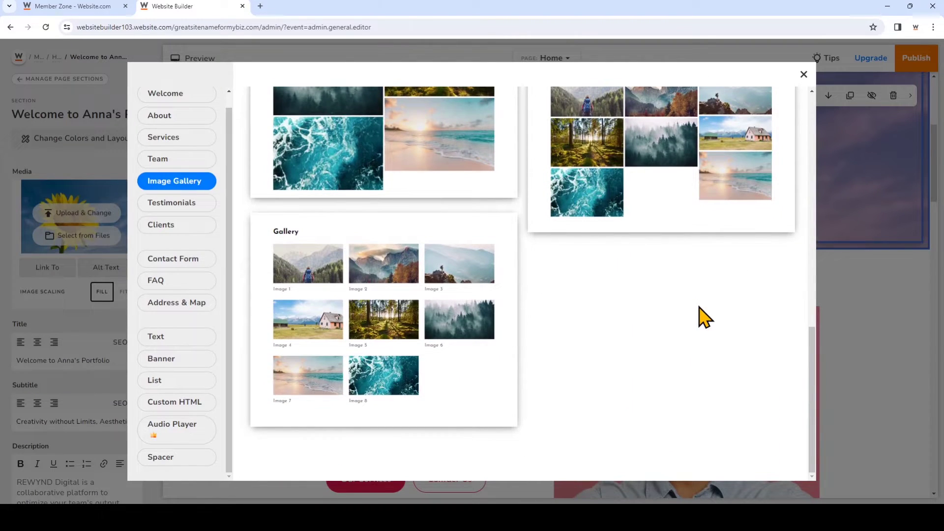
scroll(703, 318, "up", 5)
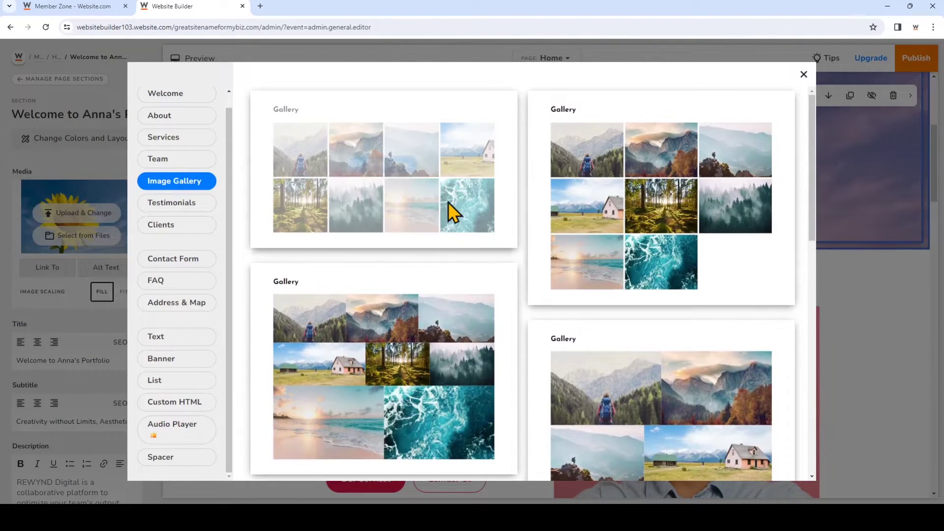
left_click(391, 166)
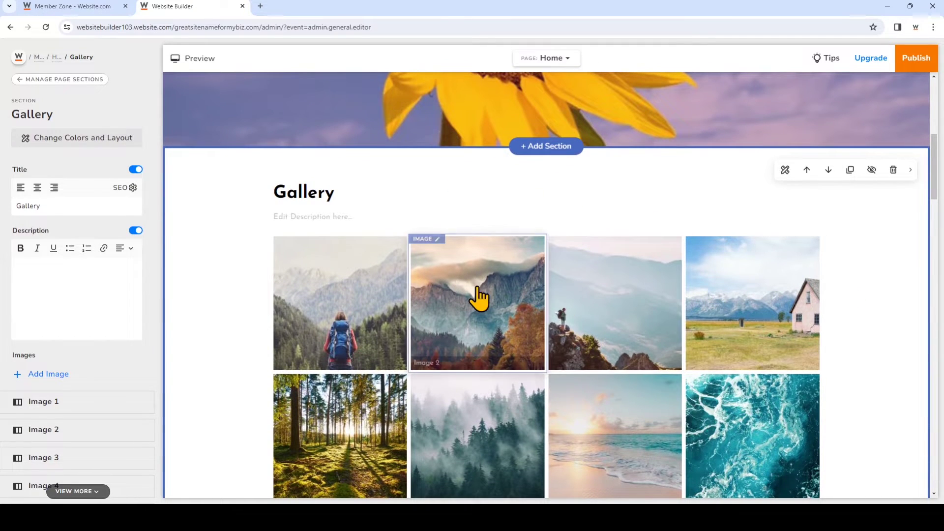
Check the second gallery image's settings, then select the 'A Creative Process' section.
left_click(478, 298)
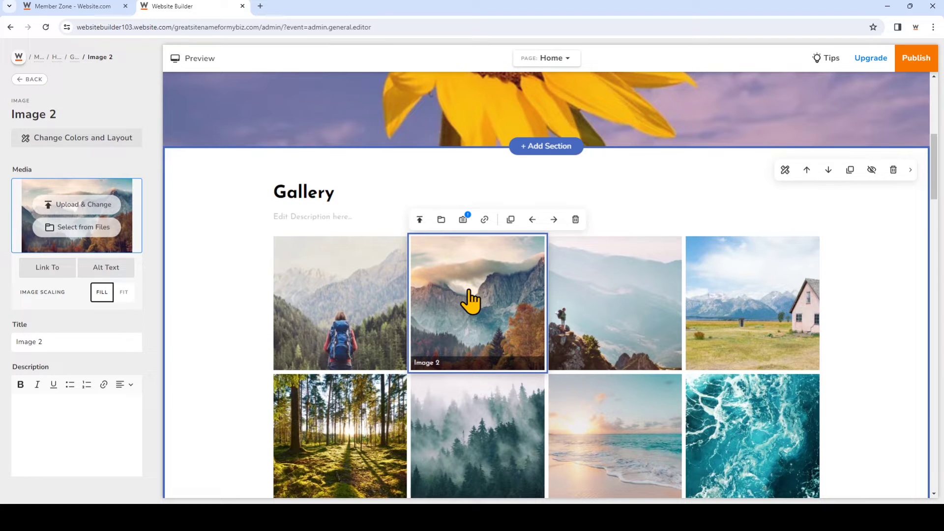
scroll(471, 300, "down", 8)
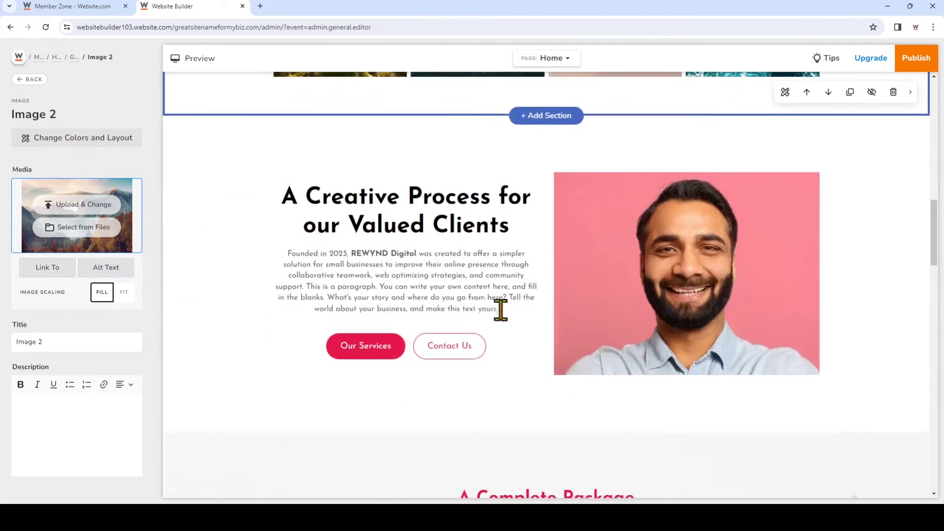
left_click(323, 148)
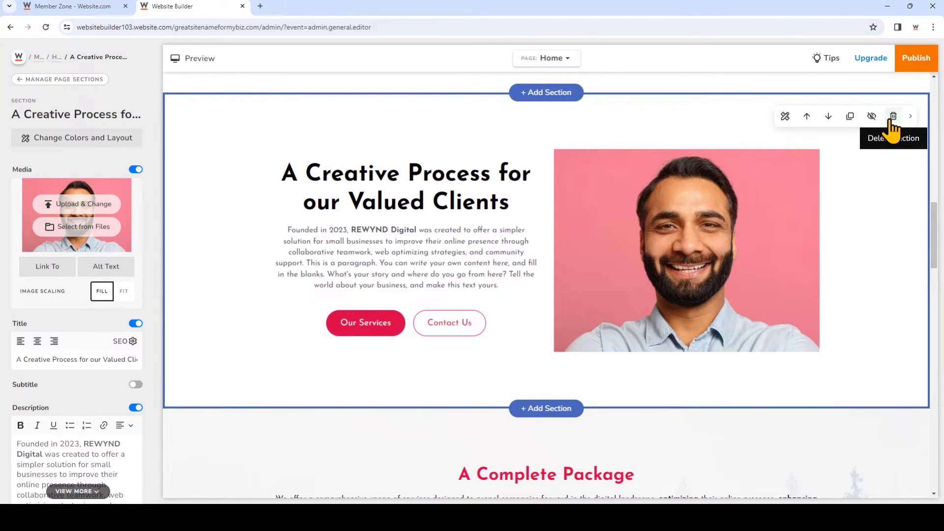
Delete the 'A Creative Process for our Valued Clients' section and confirm the deletion.
left_click(893, 118)
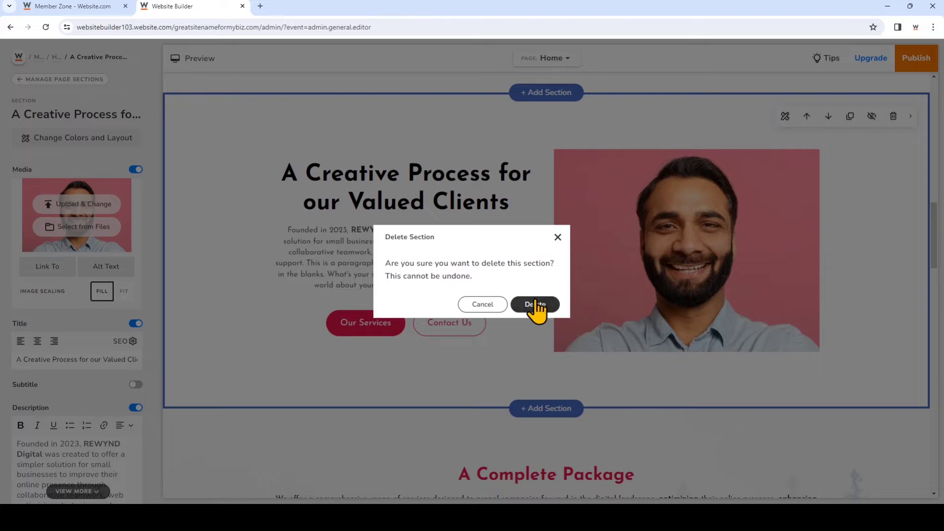
left_click(535, 305)
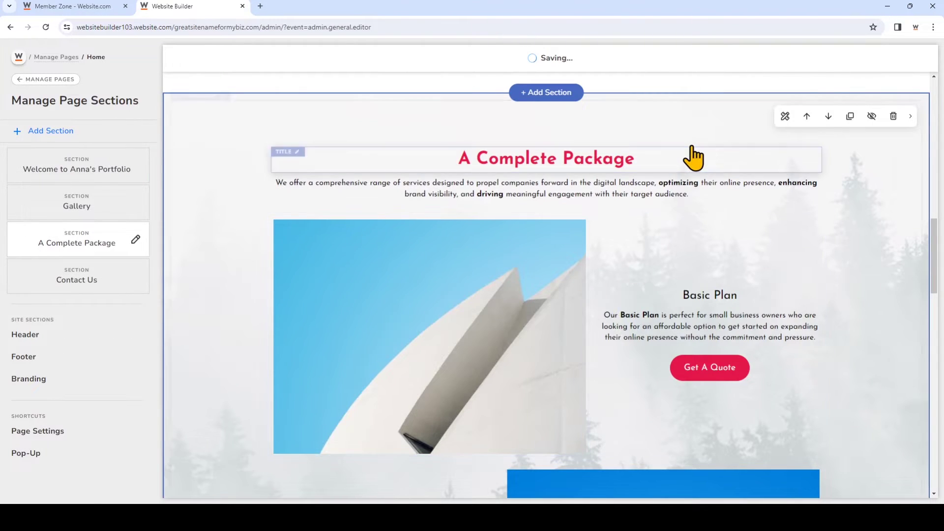
scroll(708, 405, "down", 9)
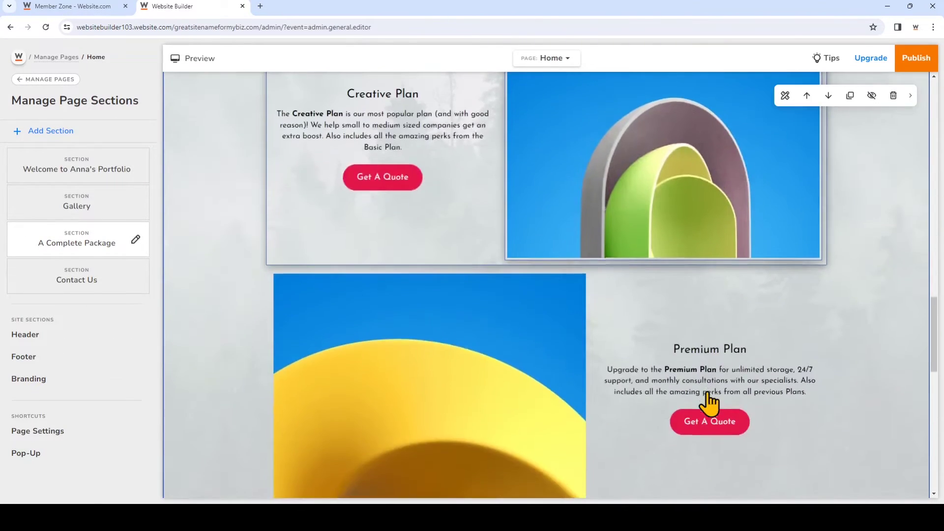
scroll(708, 393, "down", 6)
scroll(708, 380, "up", 1)
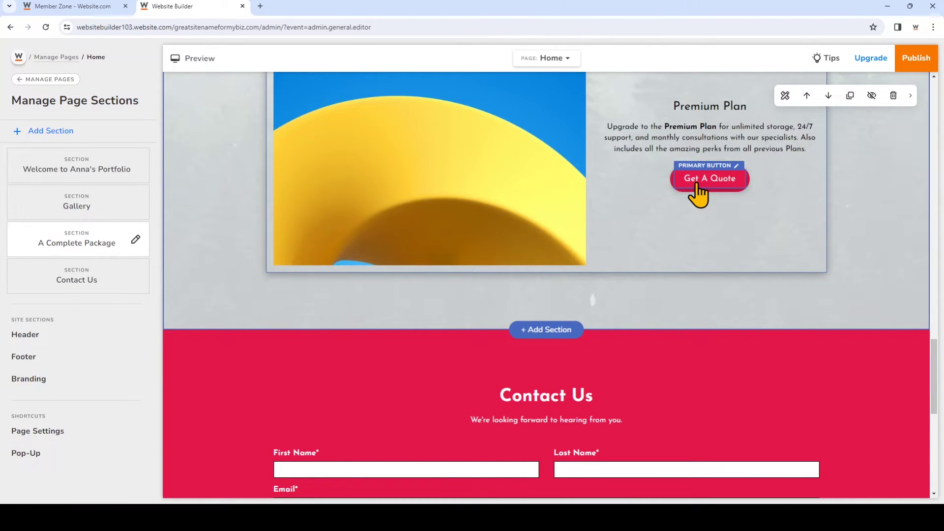
scroll(697, 183, "up", 12)
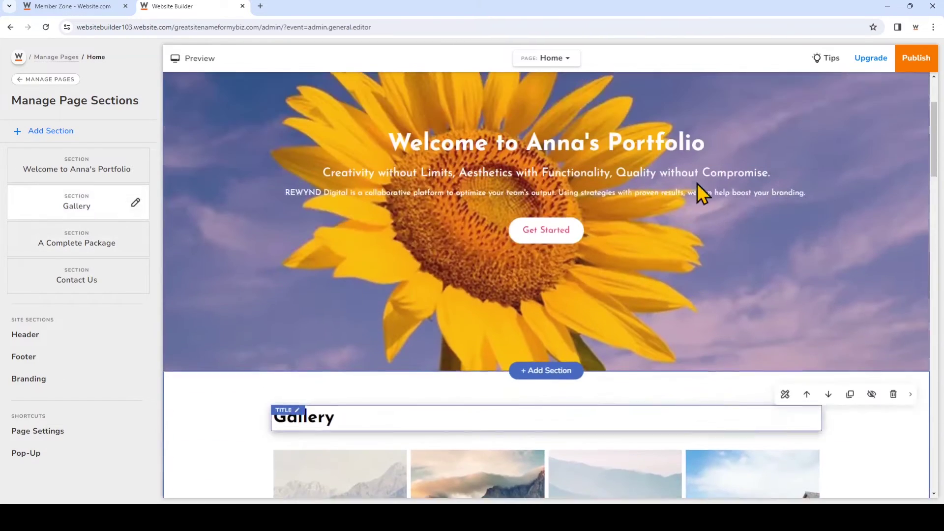
scroll(697, 183, "up", 2)
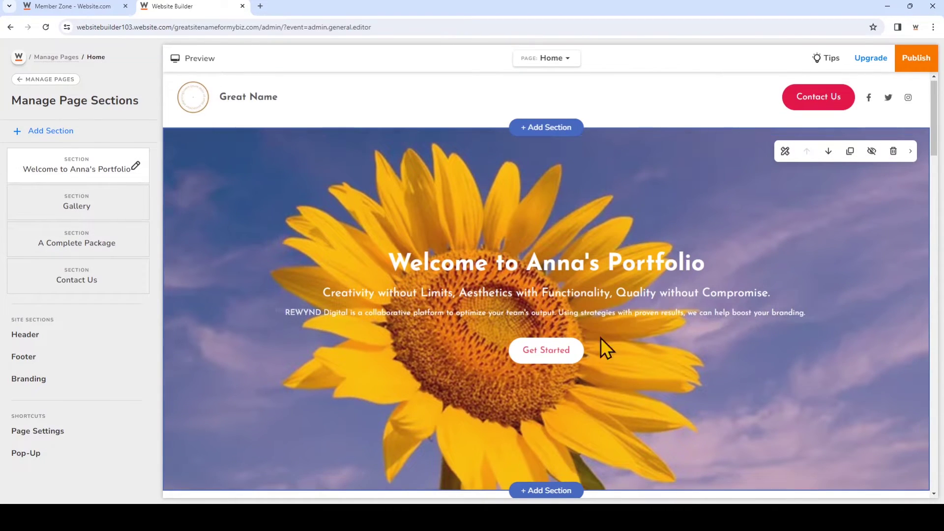
Link the hero's Get Started button to the Home page's Gallery section and save.
left_click(560, 361)
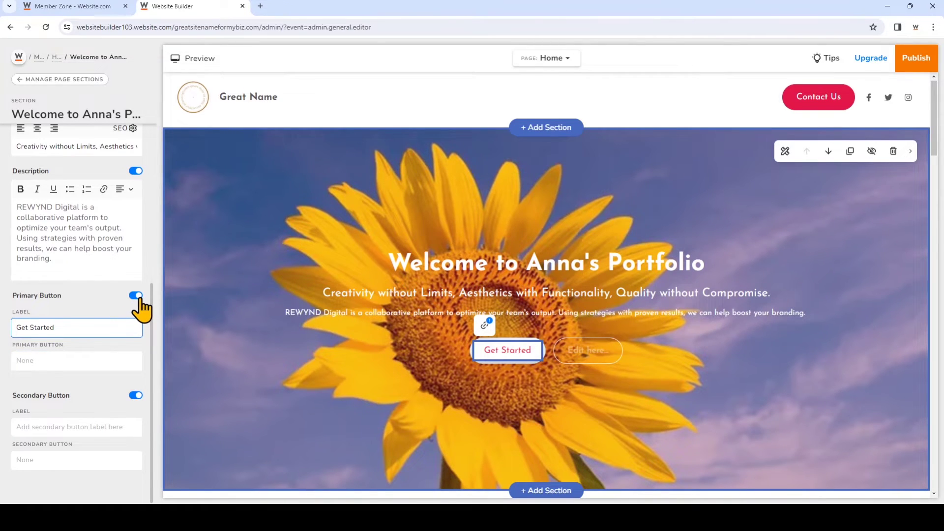
left_click(110, 366)
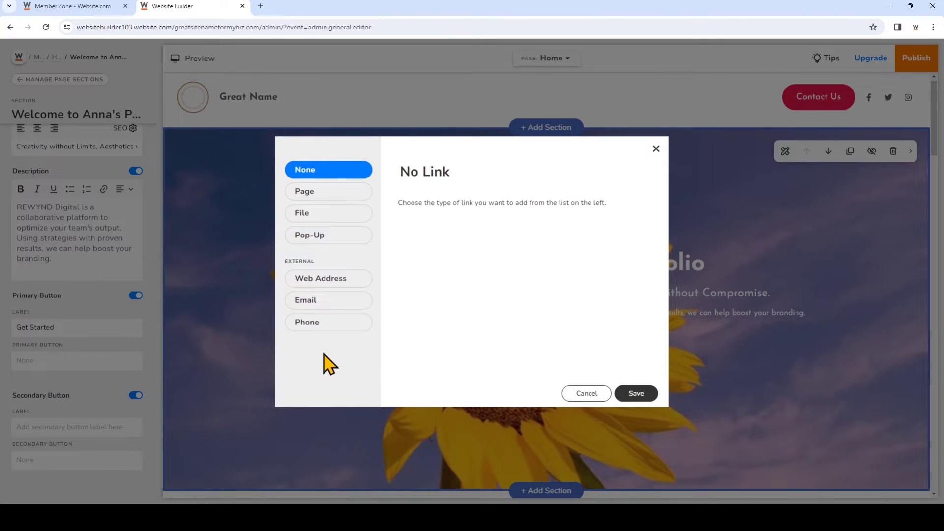
left_click(349, 212)
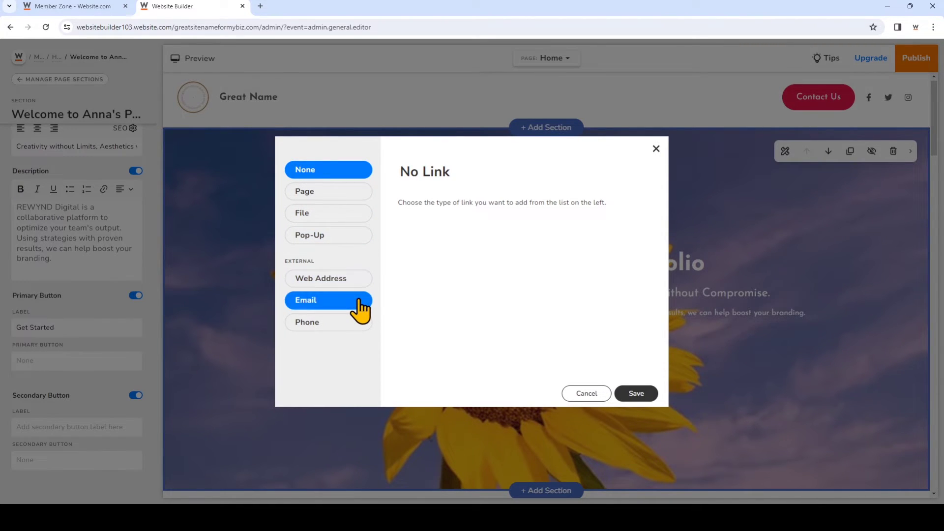
left_click(363, 198)
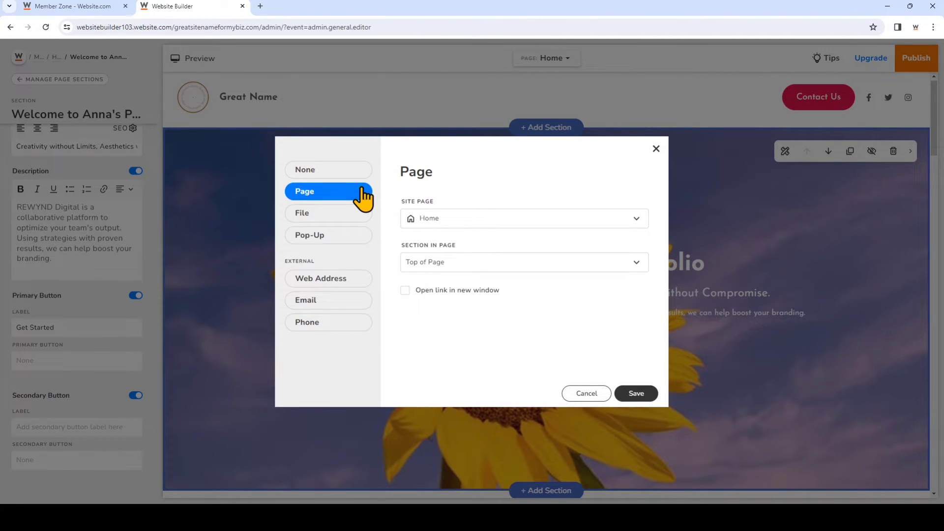
left_click(489, 262)
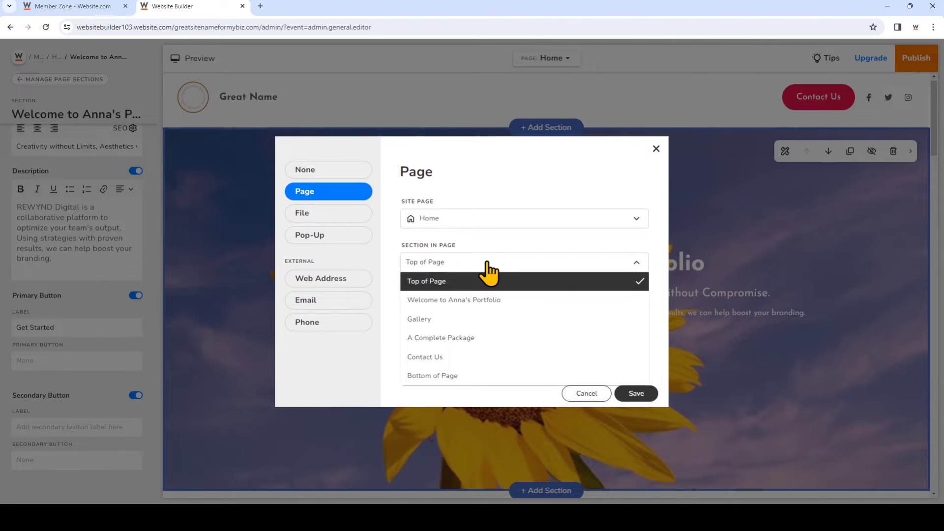
left_click(476, 320)
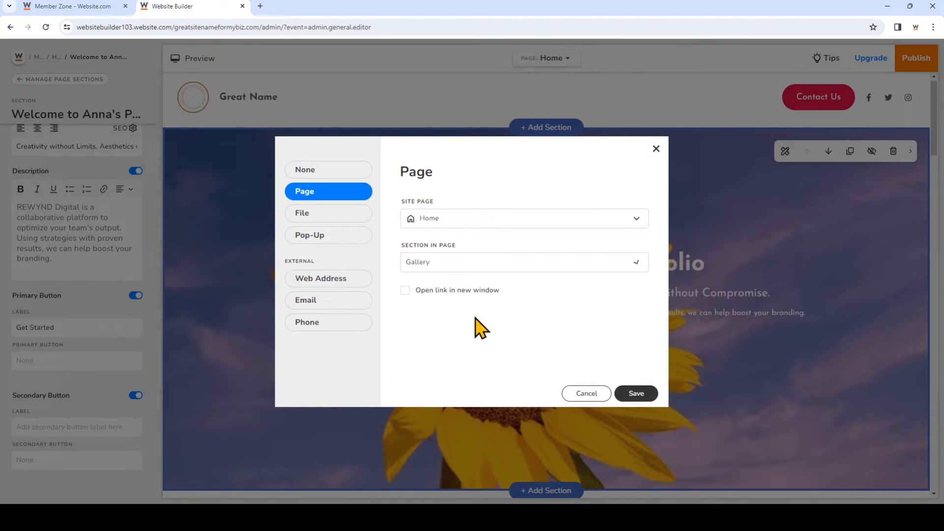
left_click(638, 395)
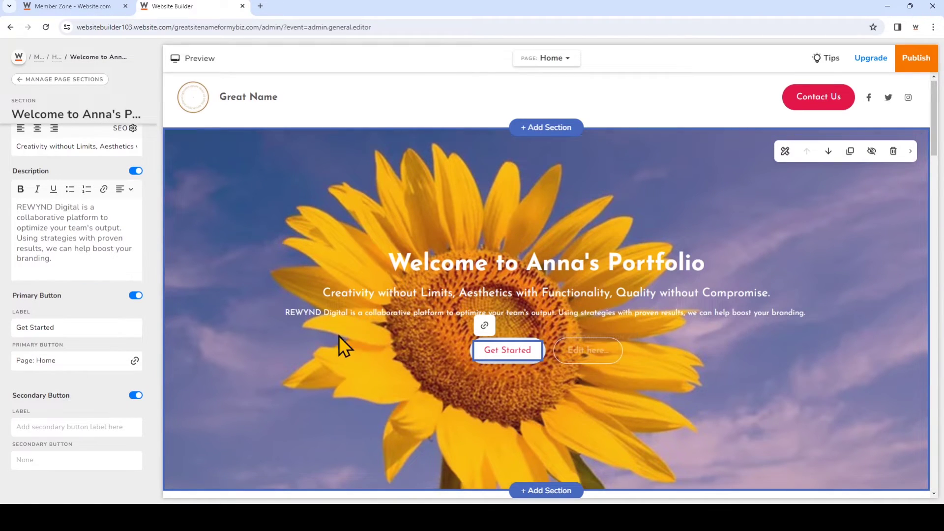
Remove the hero's empty secondary button and switch off the header's Company Logo, leaving 'Great Name'.
left_click(137, 396)
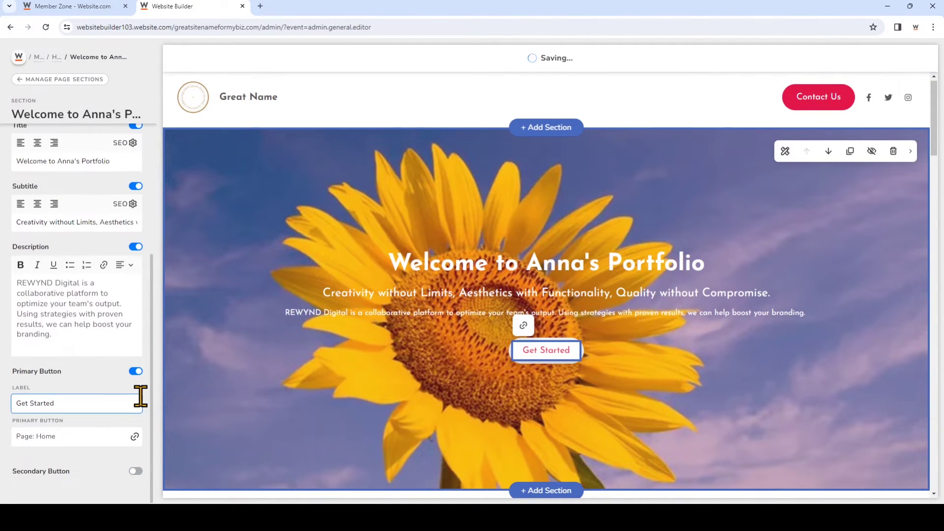
left_click(643, 94)
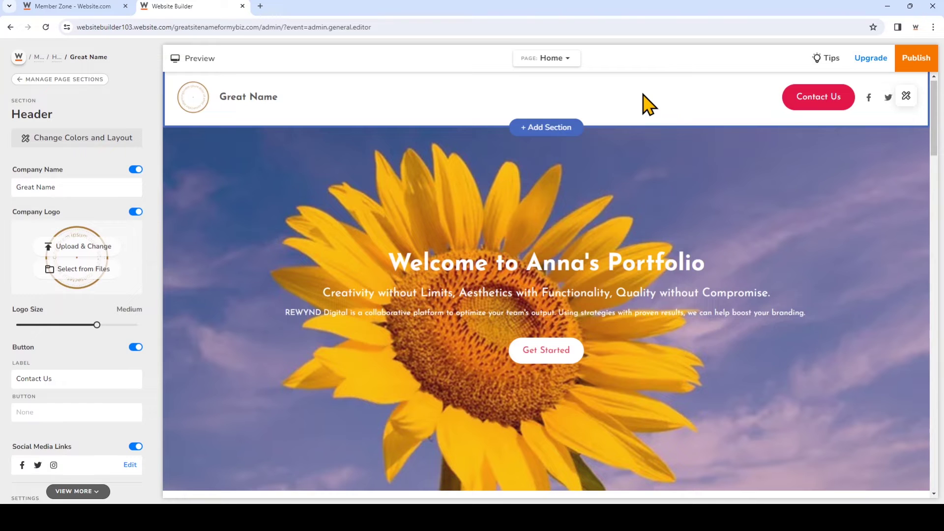
scroll(649, 103, "down", 20)
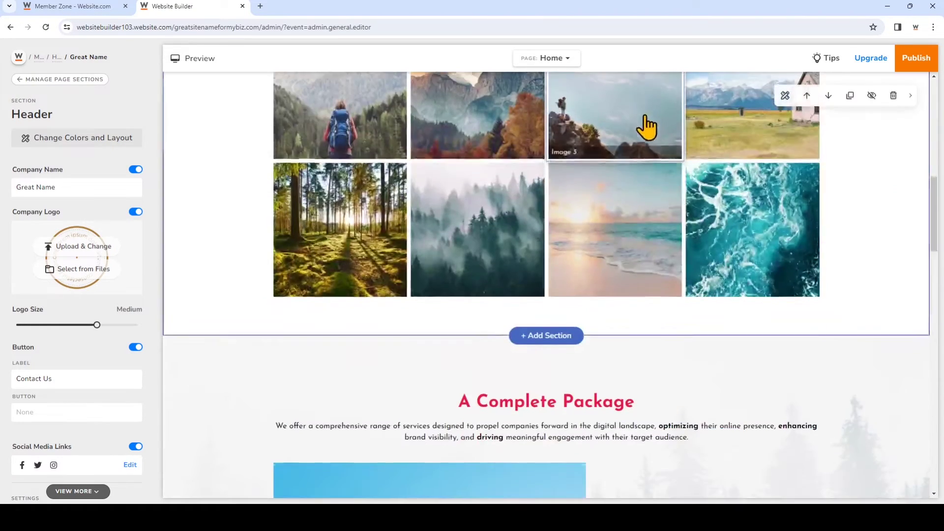
scroll(645, 145, "down", 5)
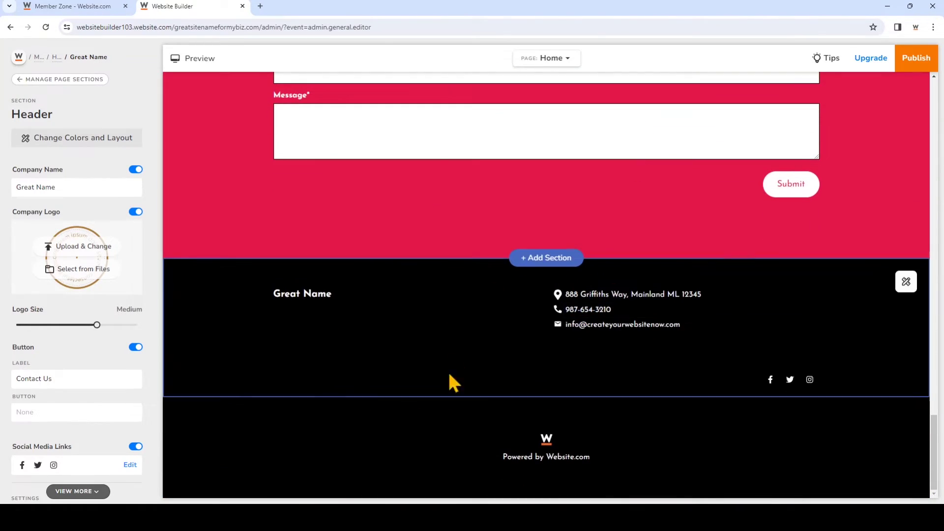
scroll(384, 339, "up", 20)
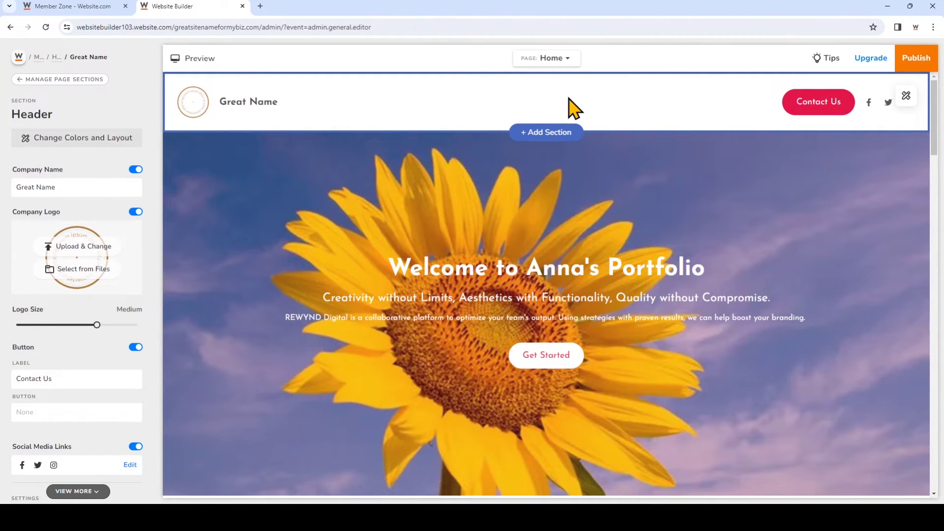
left_click(205, 108)
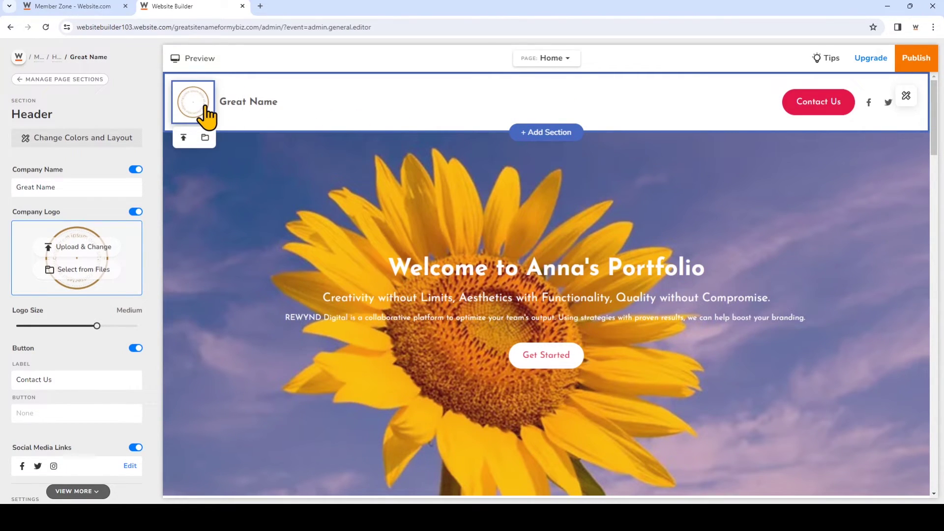
left_click(137, 212)
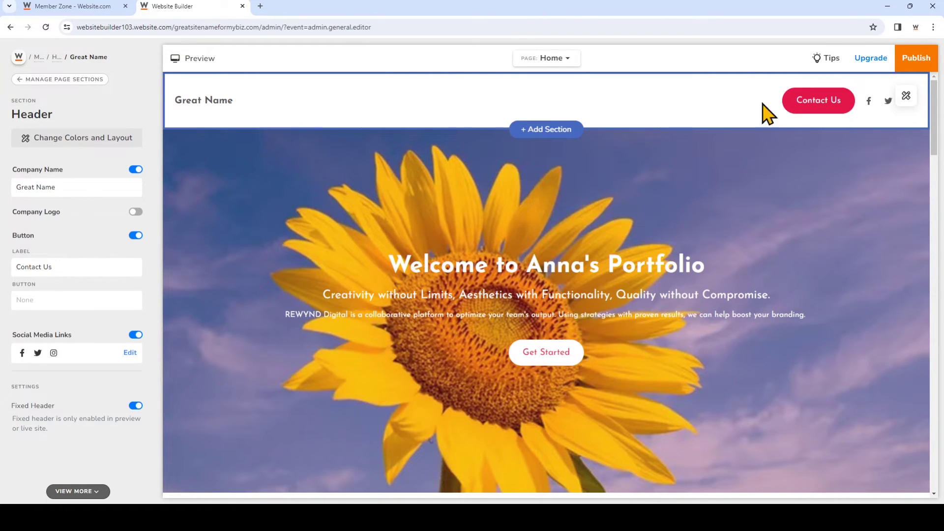
Point the header's Contact Us button link to the Home page's Contact Us section and save.
left_click(814, 113)
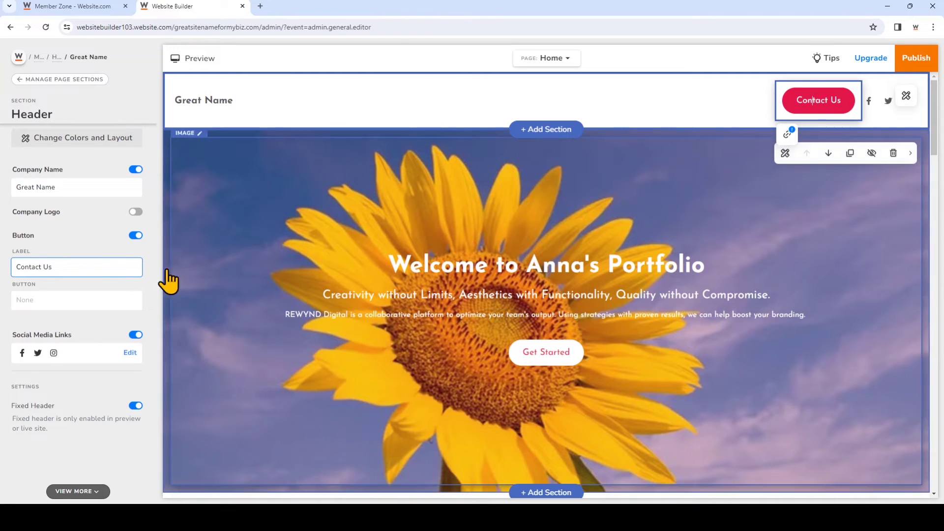
left_click(96, 301)
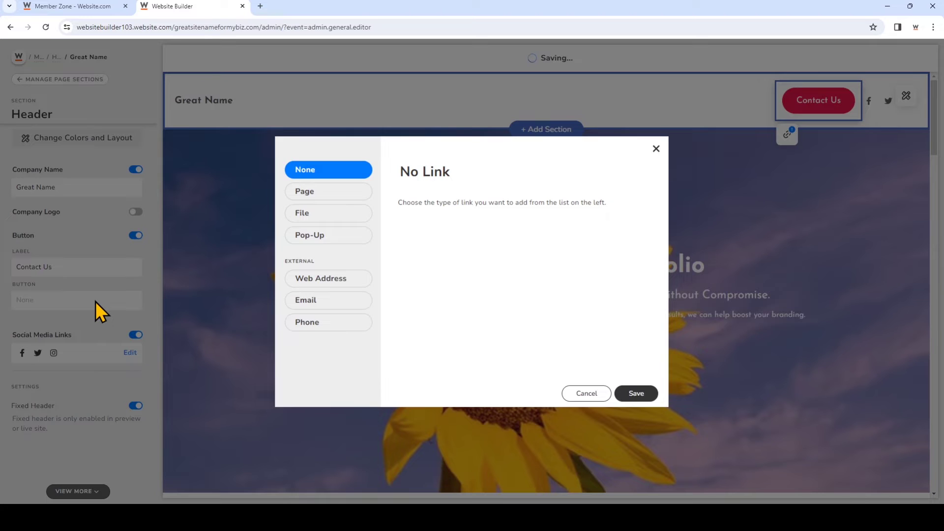
left_click(304, 192)
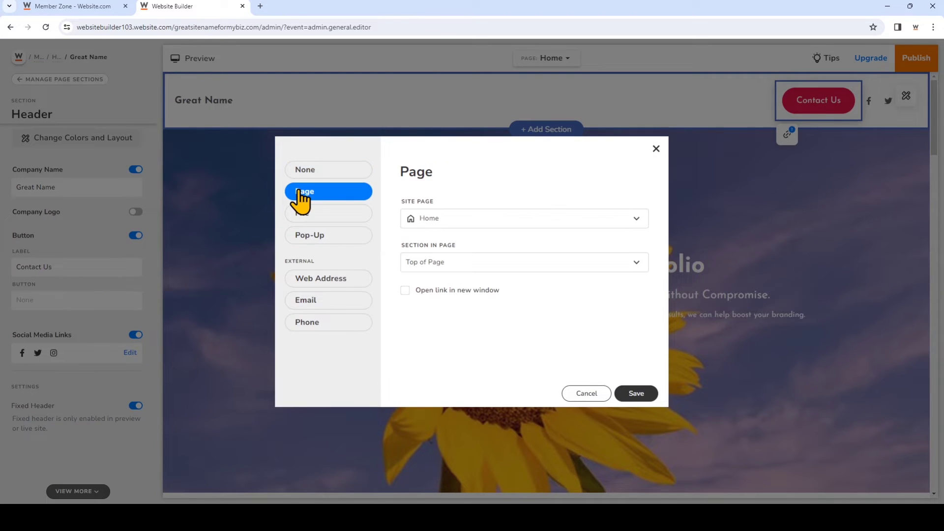
left_click(468, 266)
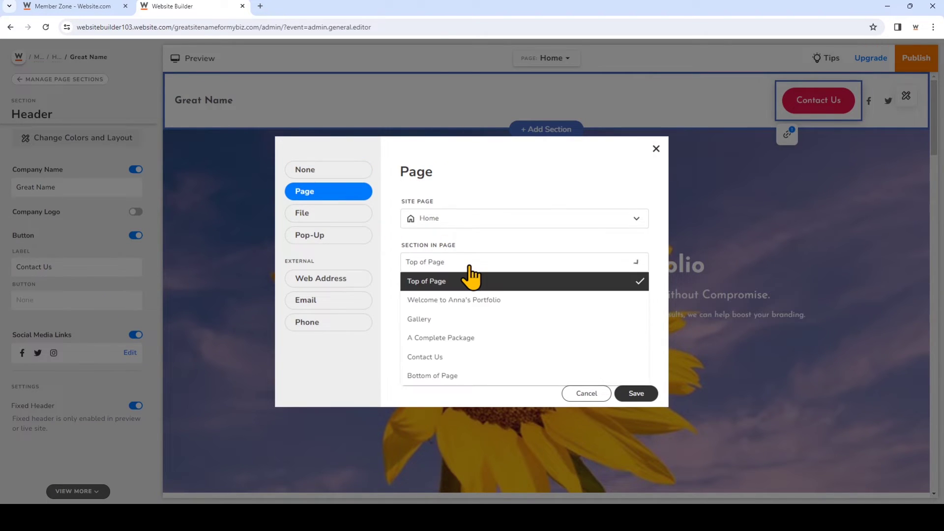
left_click(452, 358)
left_click(631, 396)
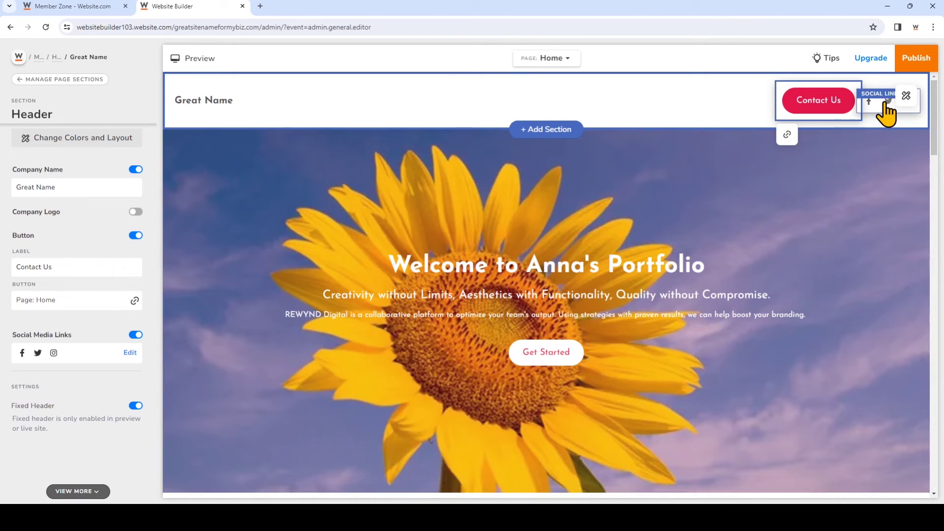
left_click(130, 354)
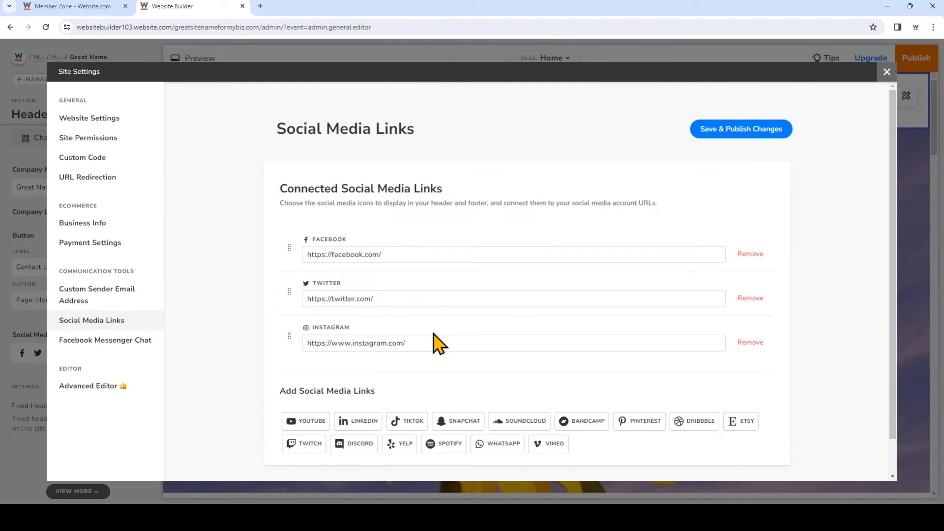
Remove the Twitter social link, keeping Facebook and Instagram, then save, publish and close Site Settings.
scroll(620, 339, "down", 1)
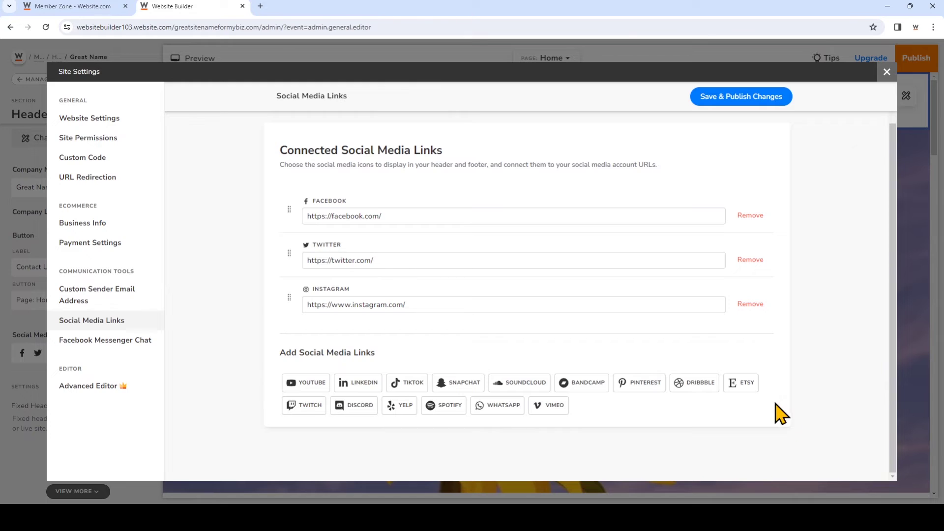
left_click(742, 260)
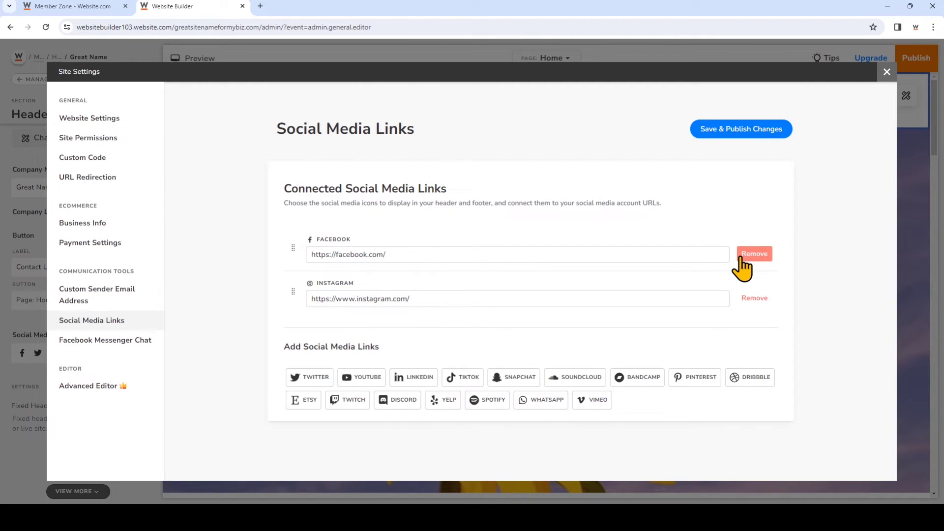
left_click(717, 130)
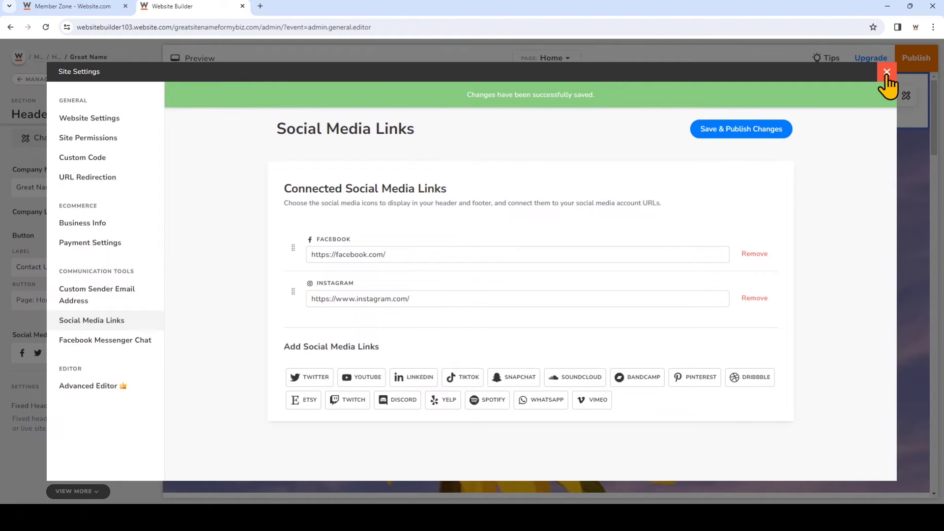
left_click(888, 73)
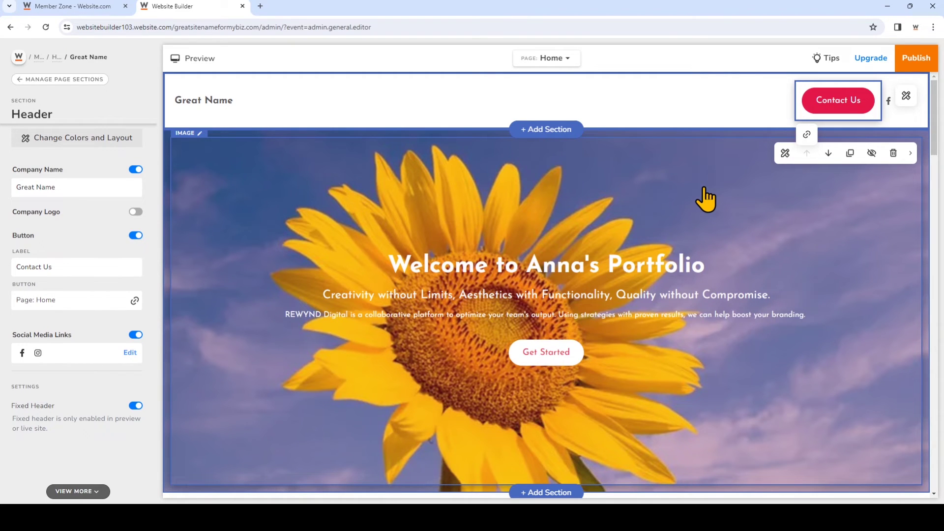
Open the Contact Us section's settings and scroll the panel to its Form Settings.
scroll(705, 189, "down", 15)
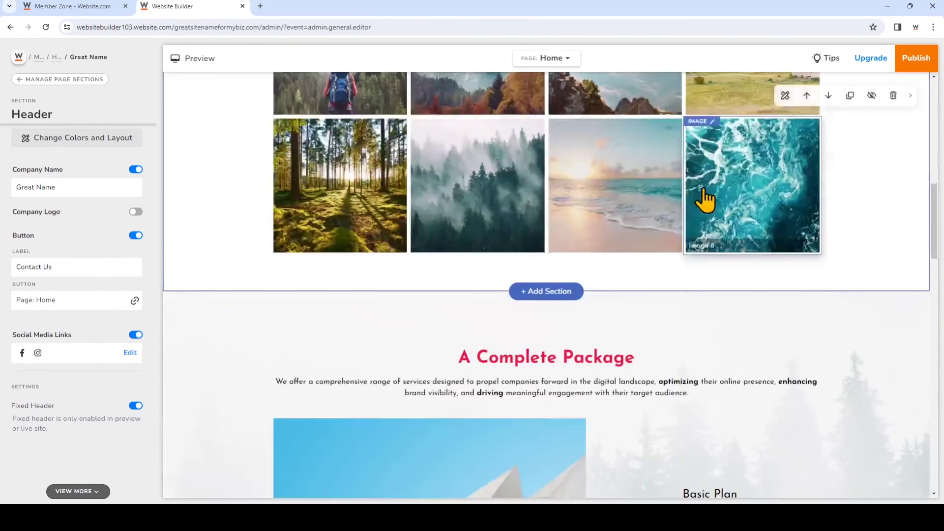
scroll(704, 188, "down", 7)
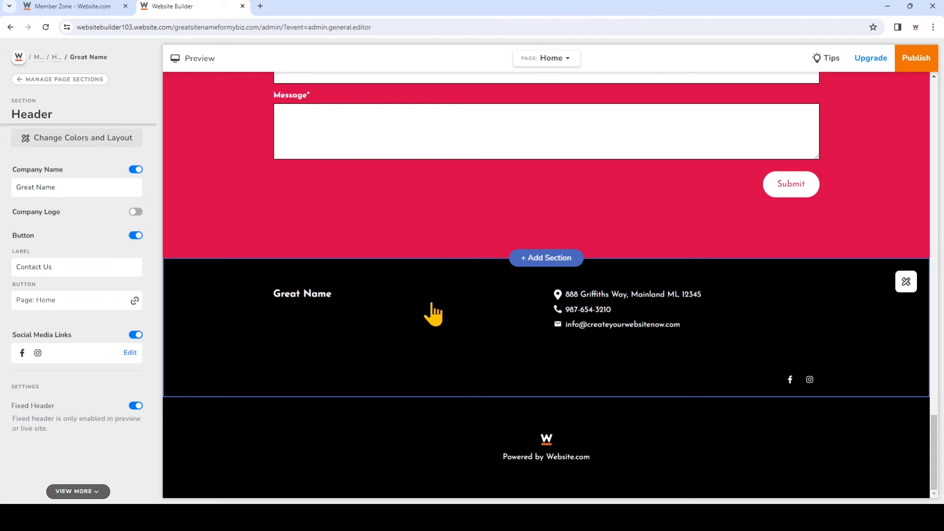
scroll(433, 314, "up", 6)
scroll(395, 278, "down", 2)
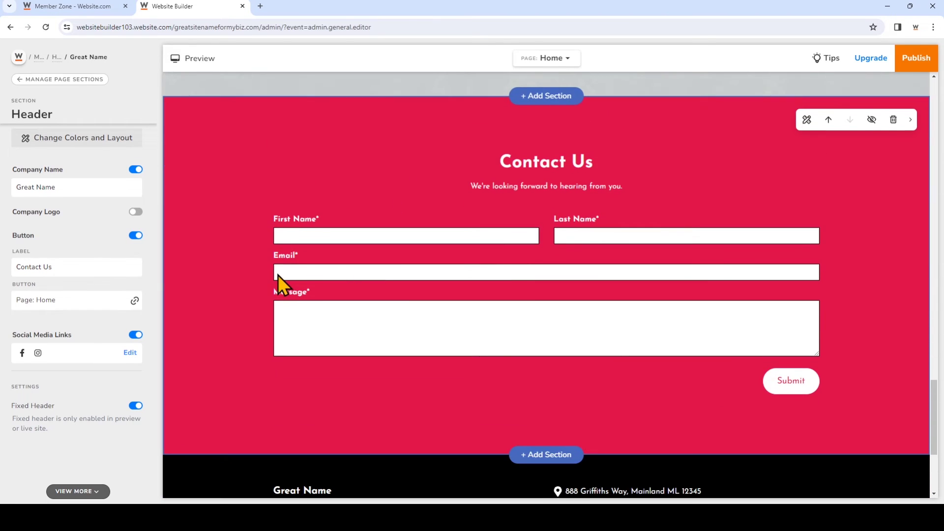
left_click(236, 308)
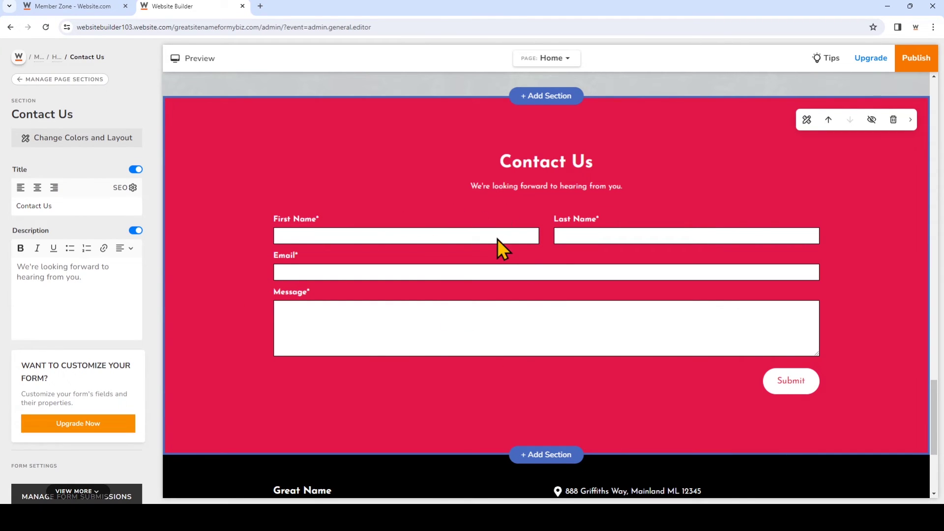
scroll(495, 240, "up", 1)
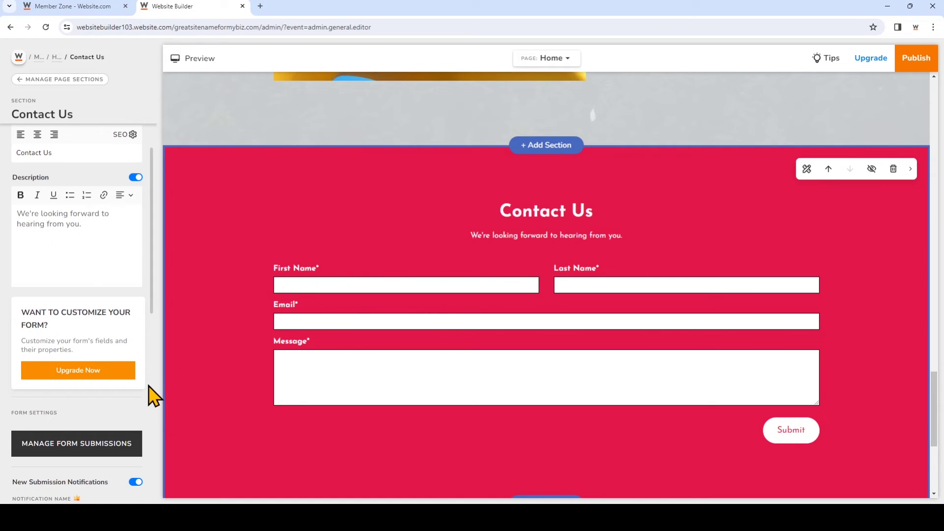
scroll(145, 354, "down", 3)
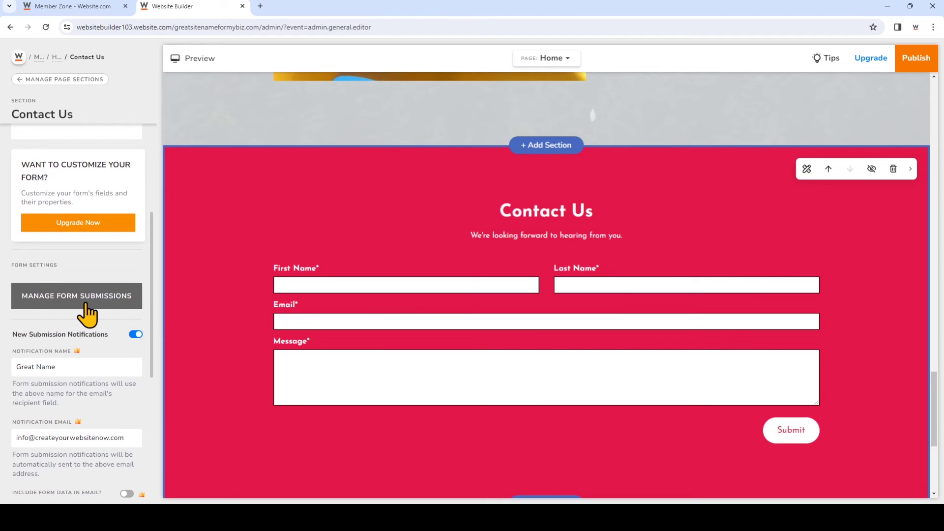
Check the Contact Us form's submissions in Manage Form Submissions and the Form Manager, finding none.
left_click(89, 310)
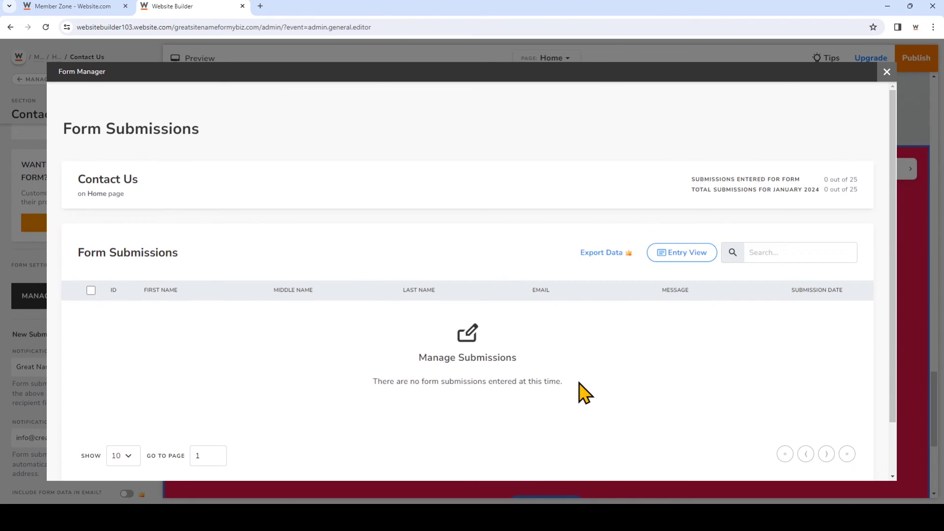
left_click(887, 73)
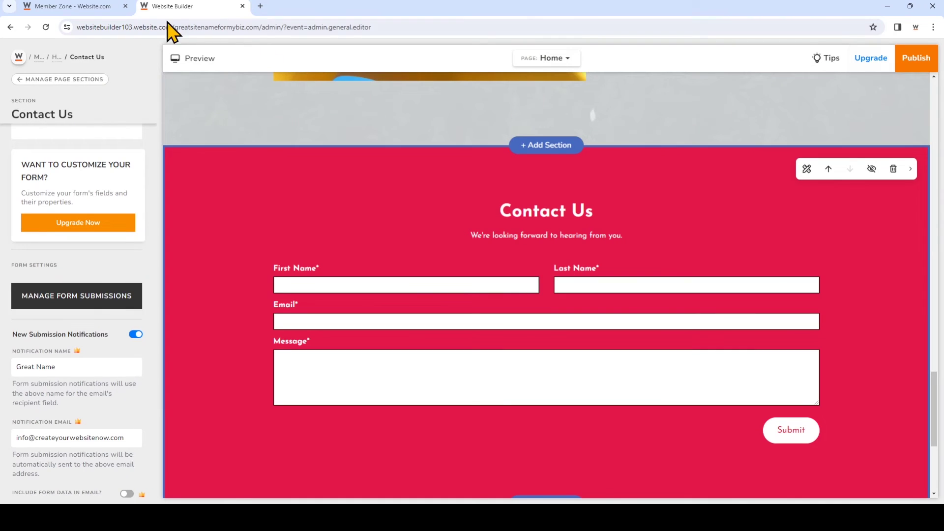
left_click(18, 58)
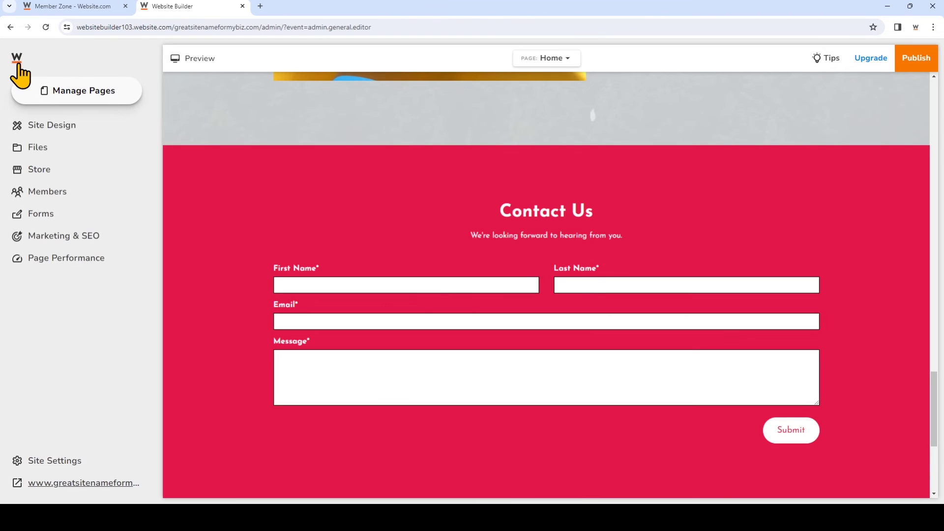
left_click(97, 225)
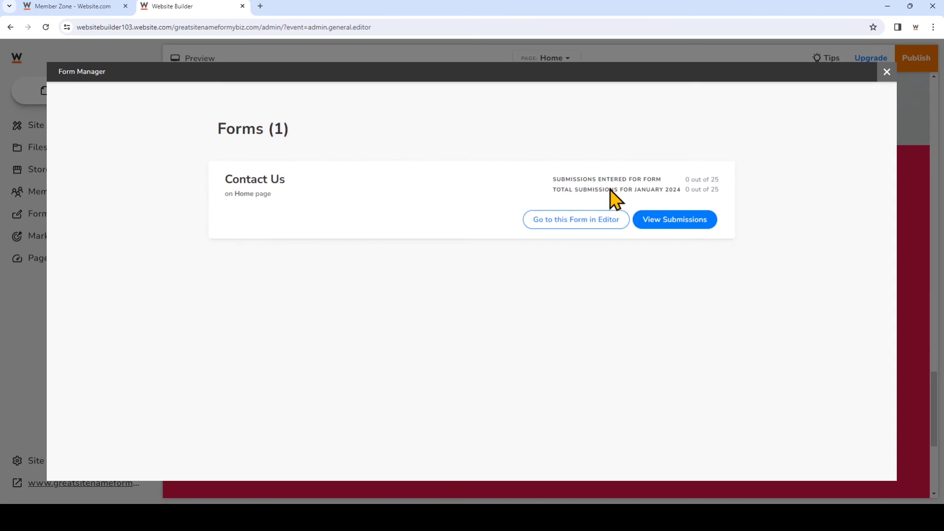
left_click(657, 224)
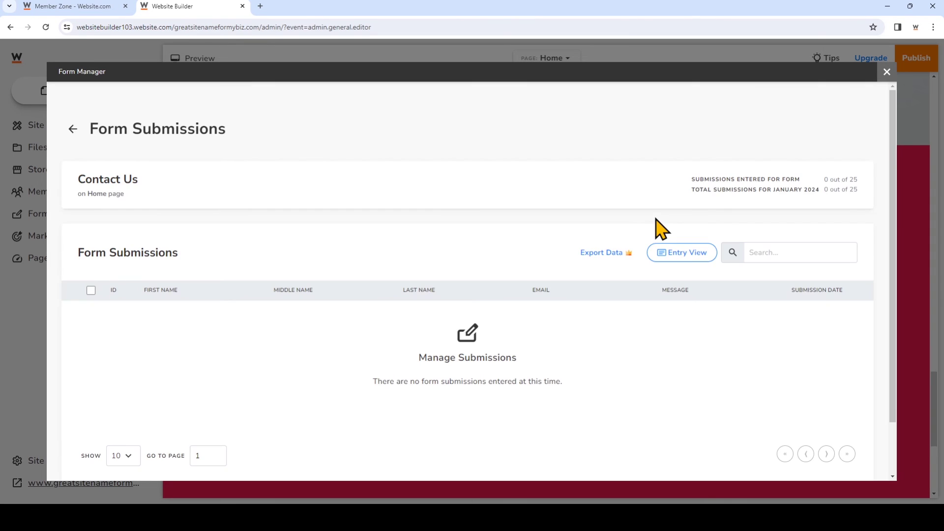
left_click(887, 72)
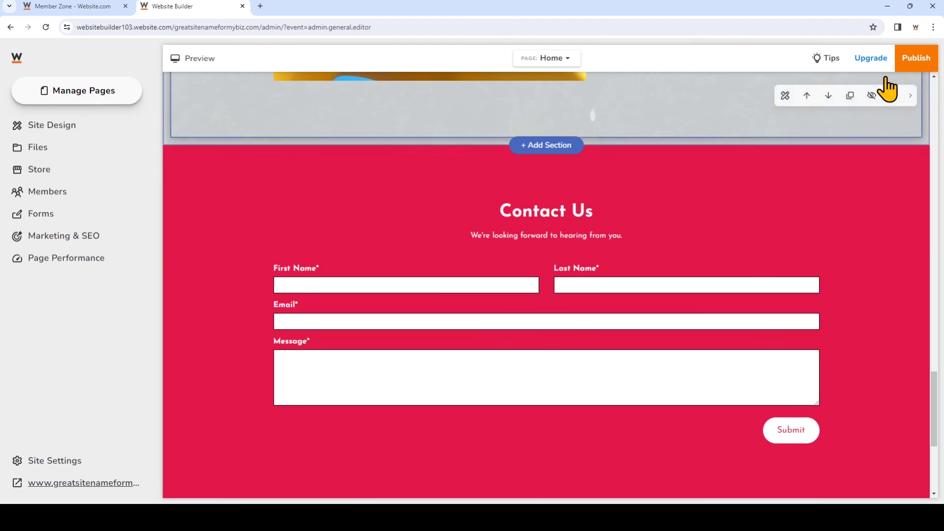
scroll(748, 281, "up", 5)
scroll(749, 281, "up", 10)
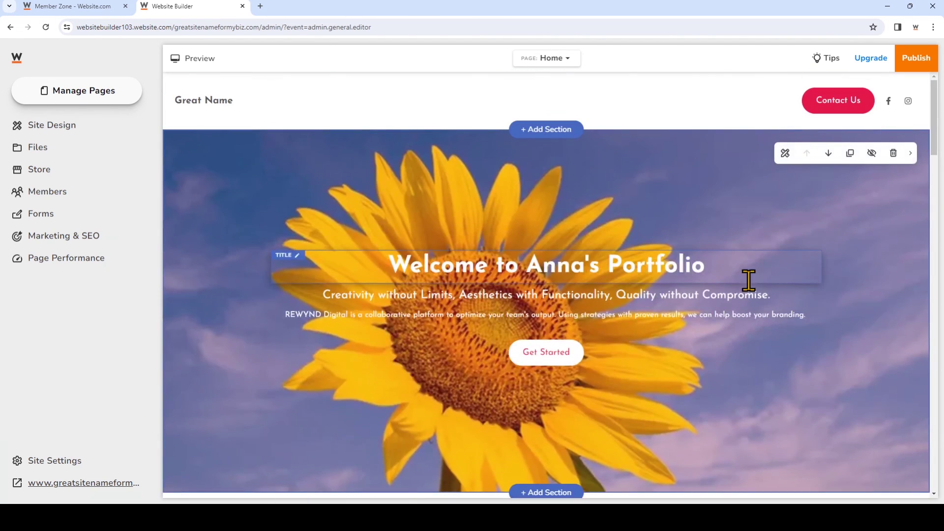